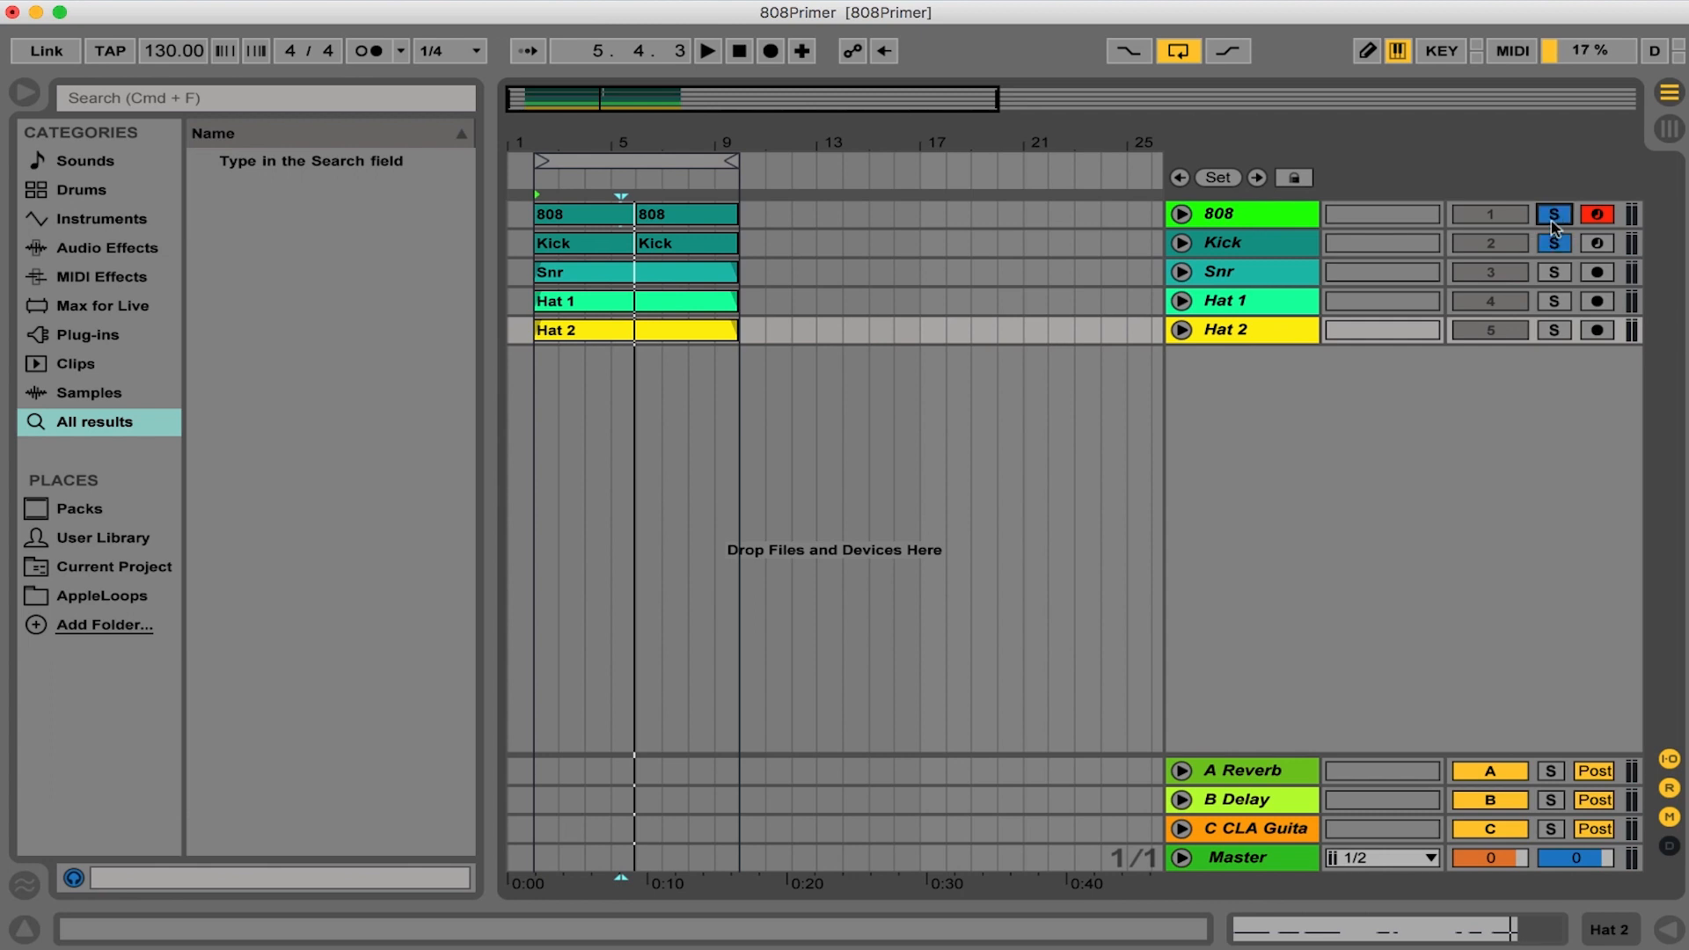
Play the loop to listen to the 808 and Kick tracks together and within the full beat.
key("space")
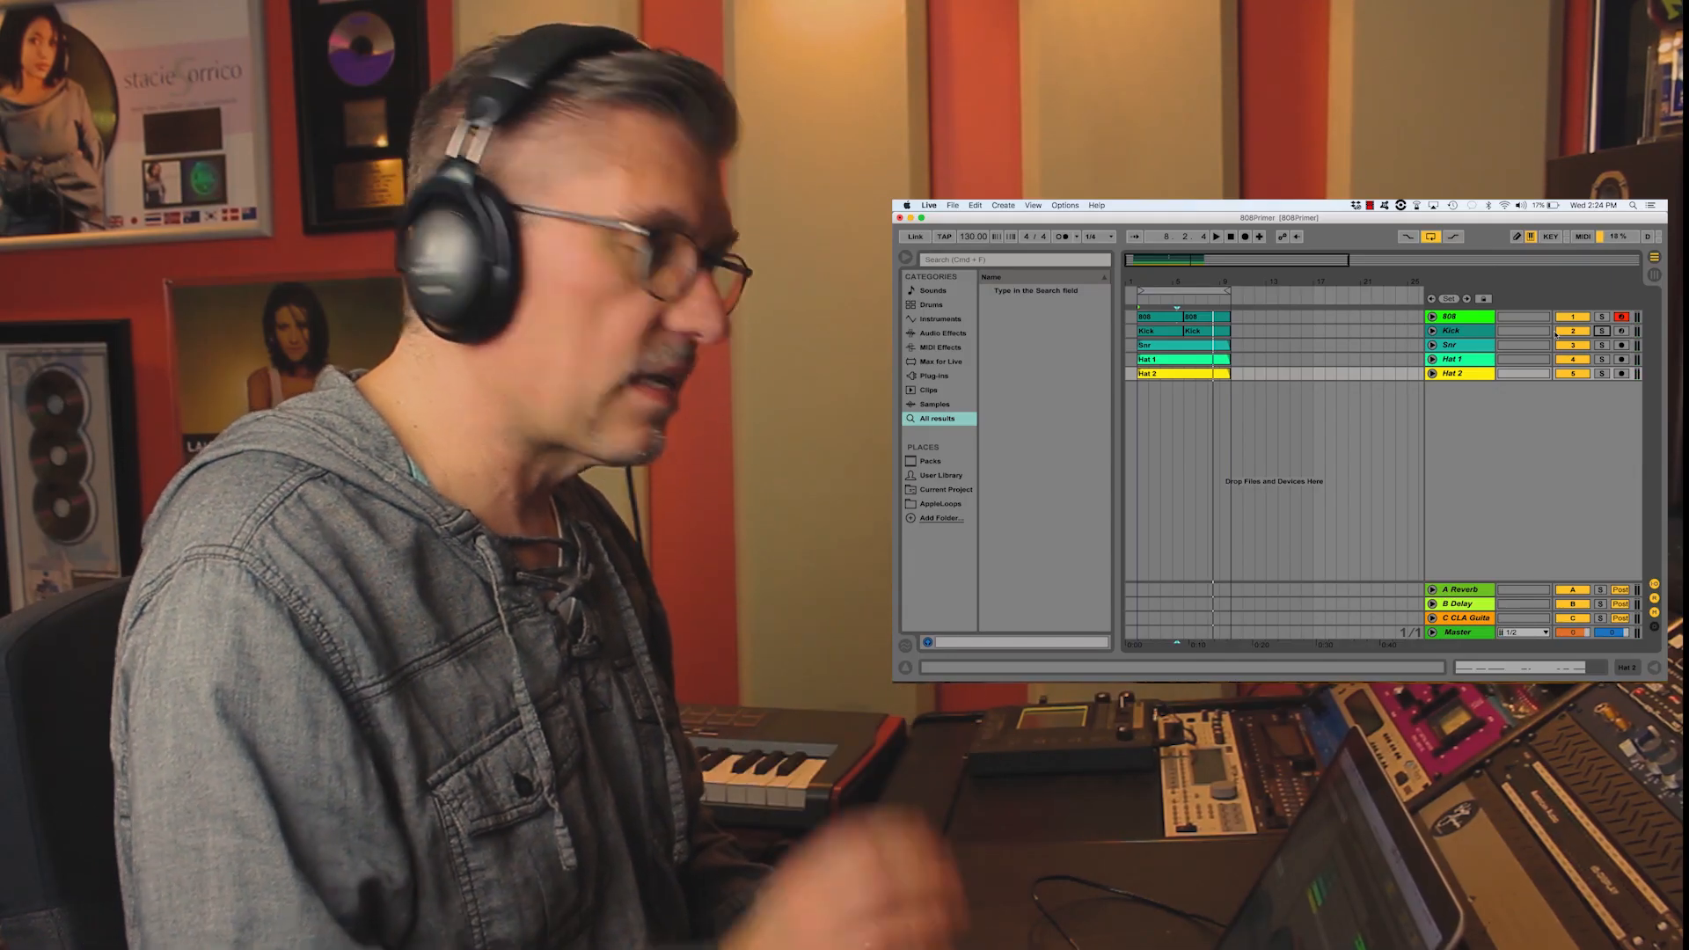
key("space")
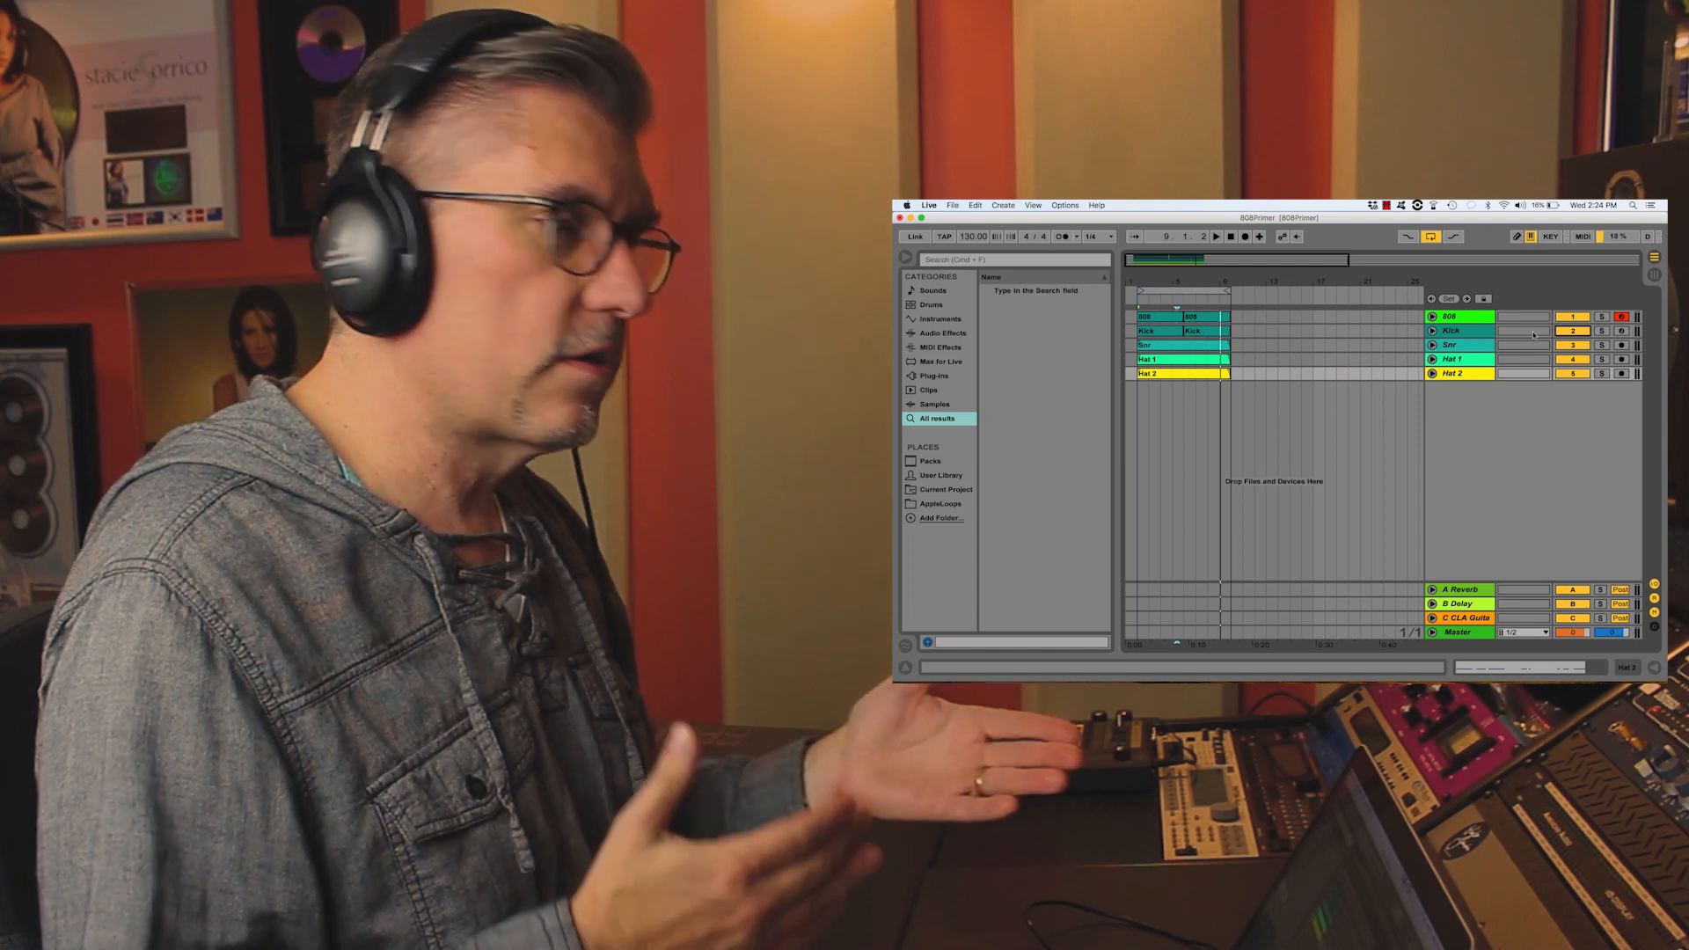
Open the CLA Guitars plug-in on return track C and move its window clear of the track list.
left_click(1456, 618)
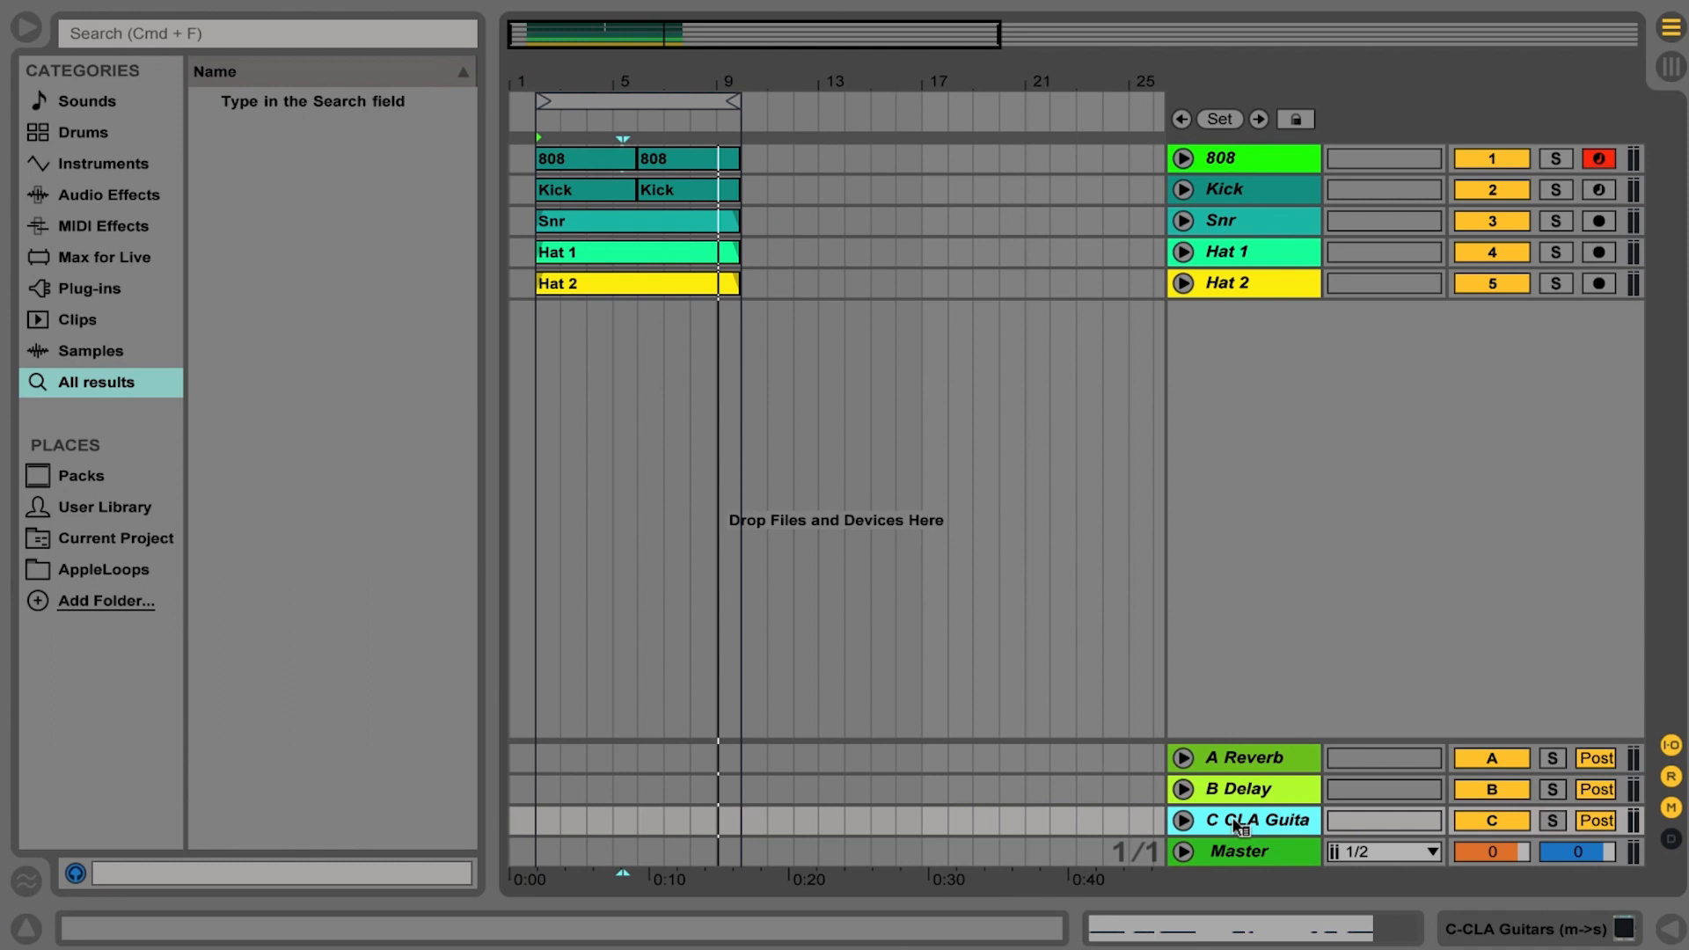
right_click(1236, 825)
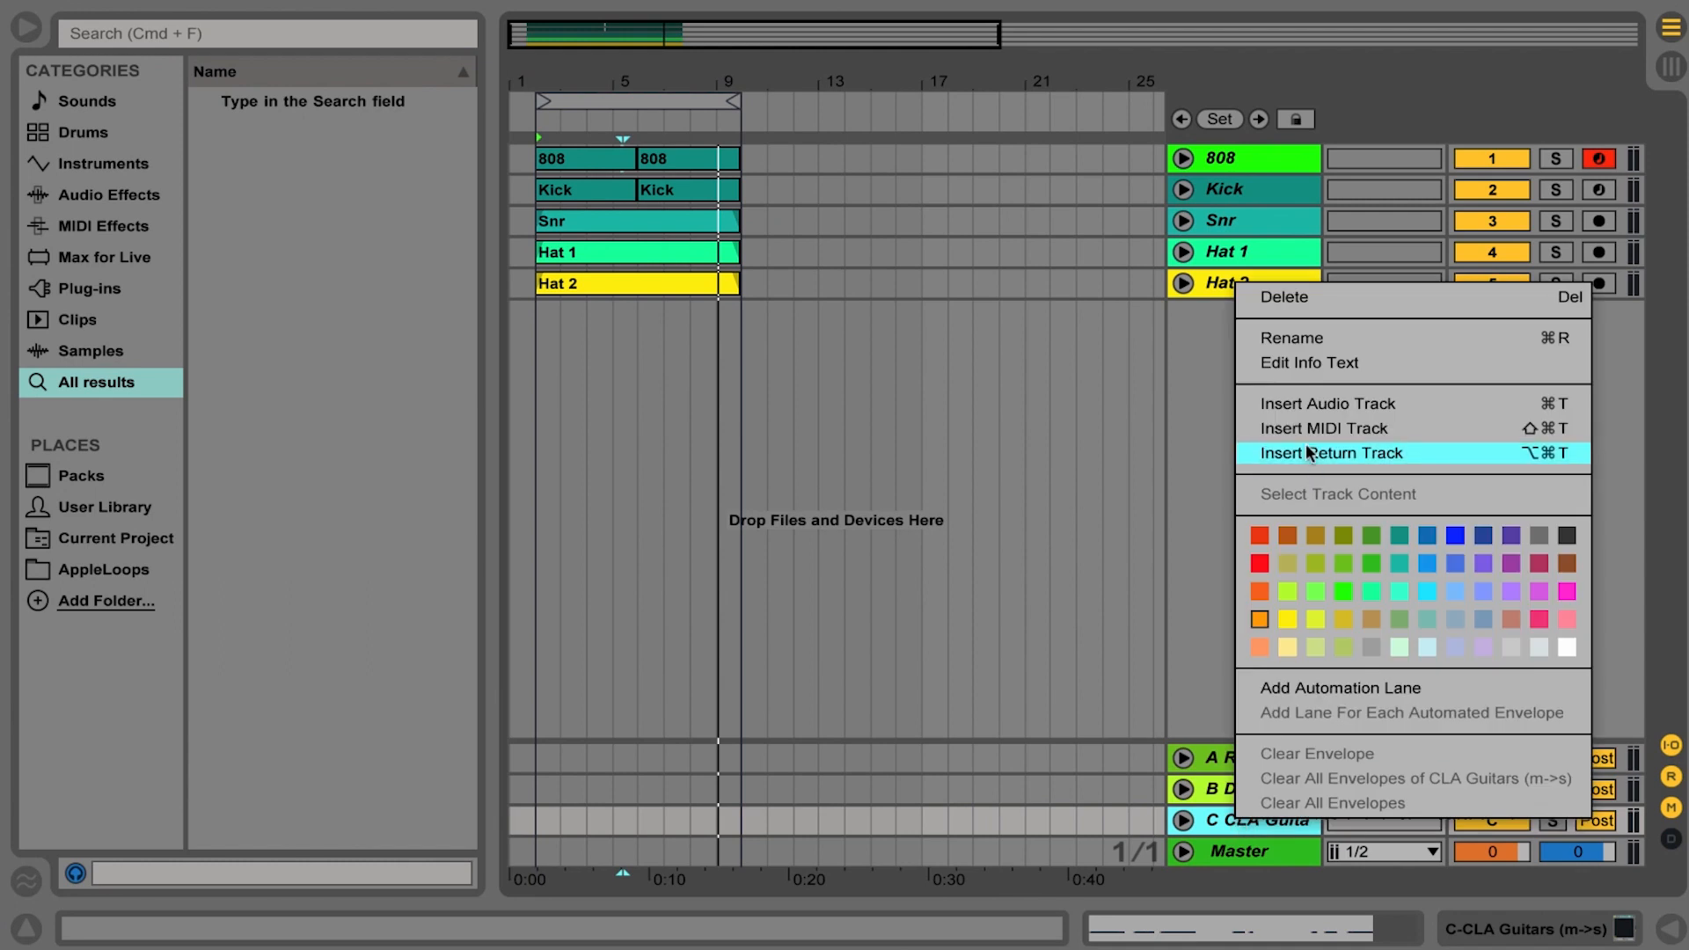
left_click(1105, 533)
double_click(1236, 821)
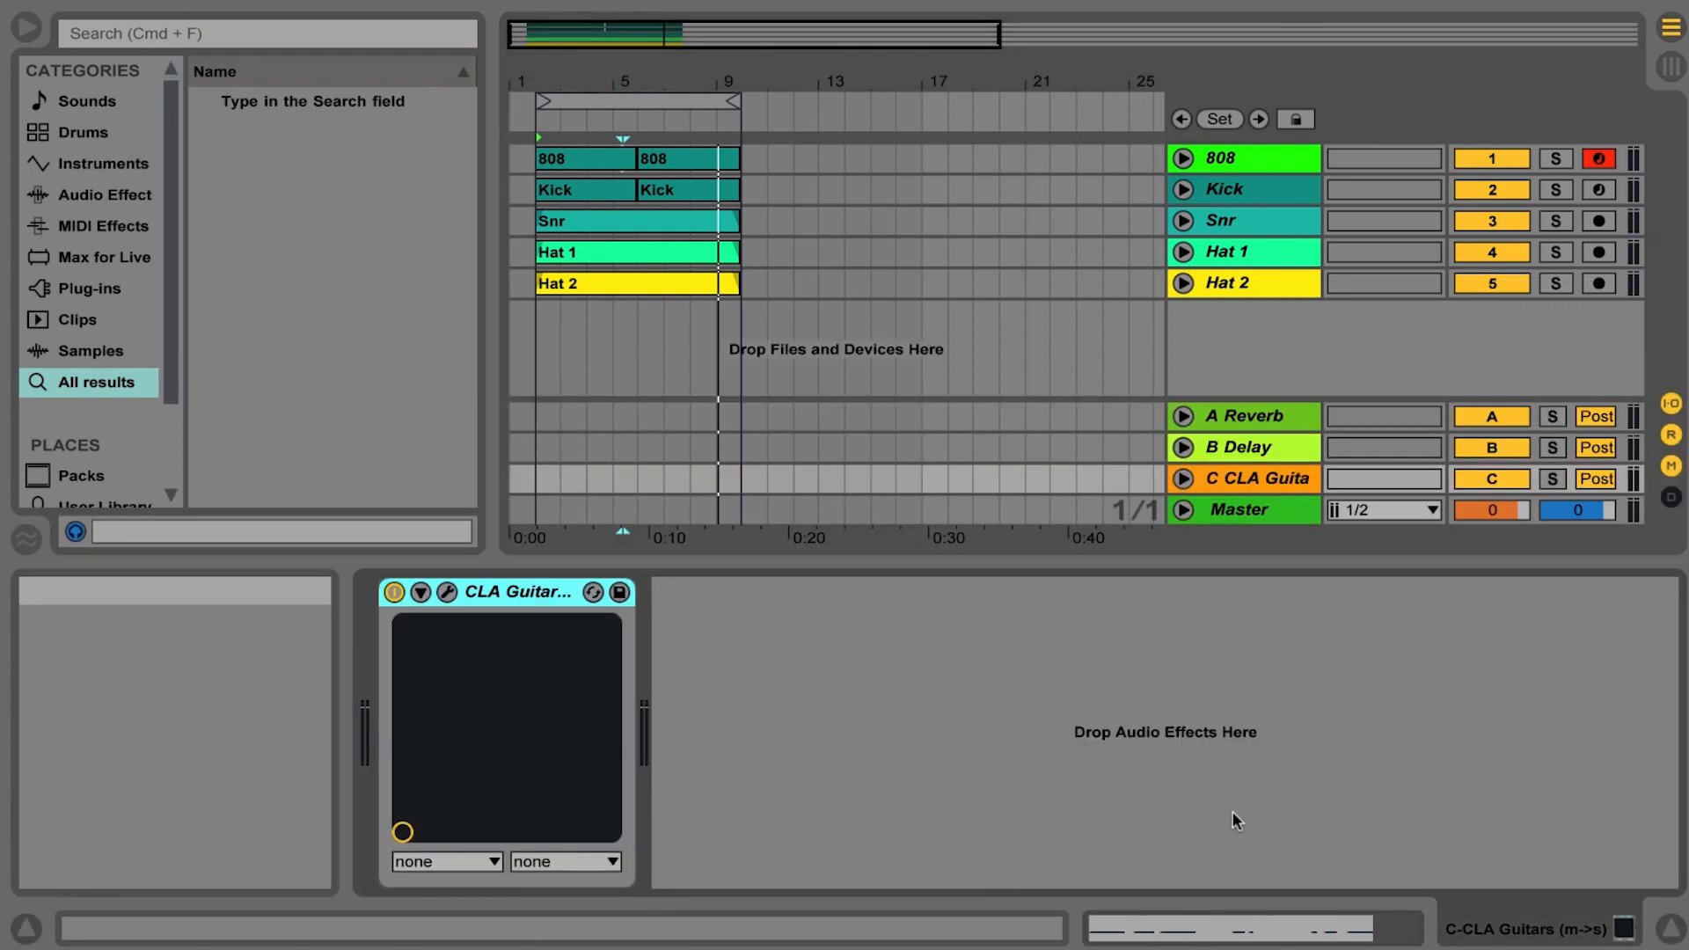
left_click(447, 591)
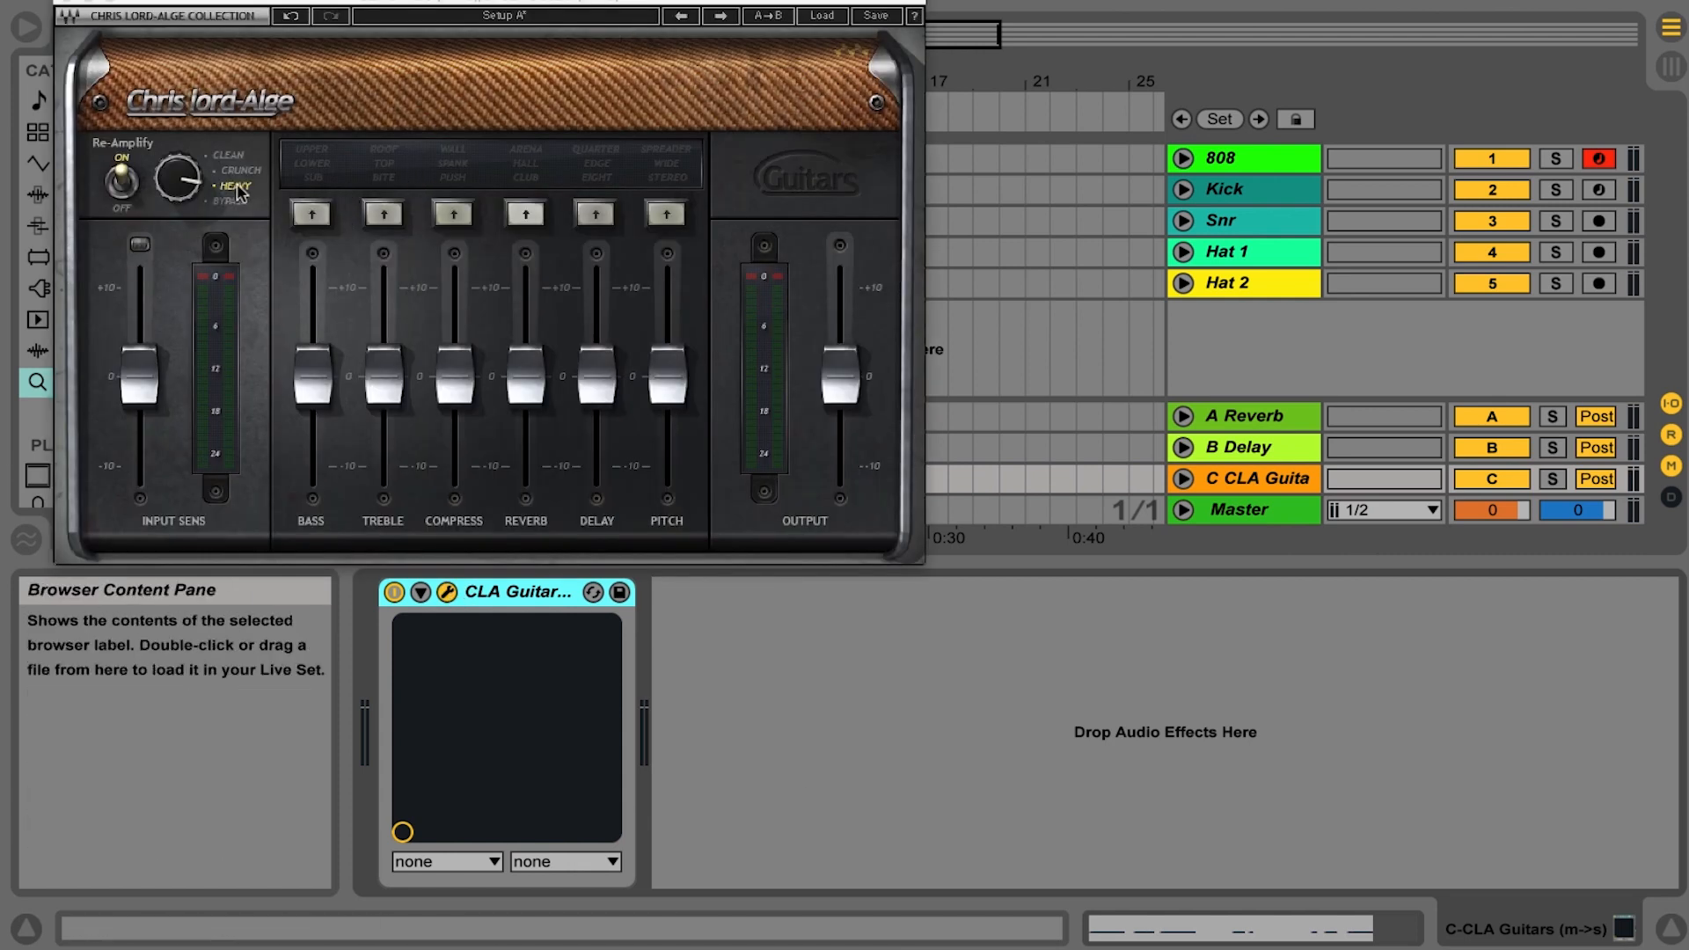
left_click_drag(343, 3, 650, 400)
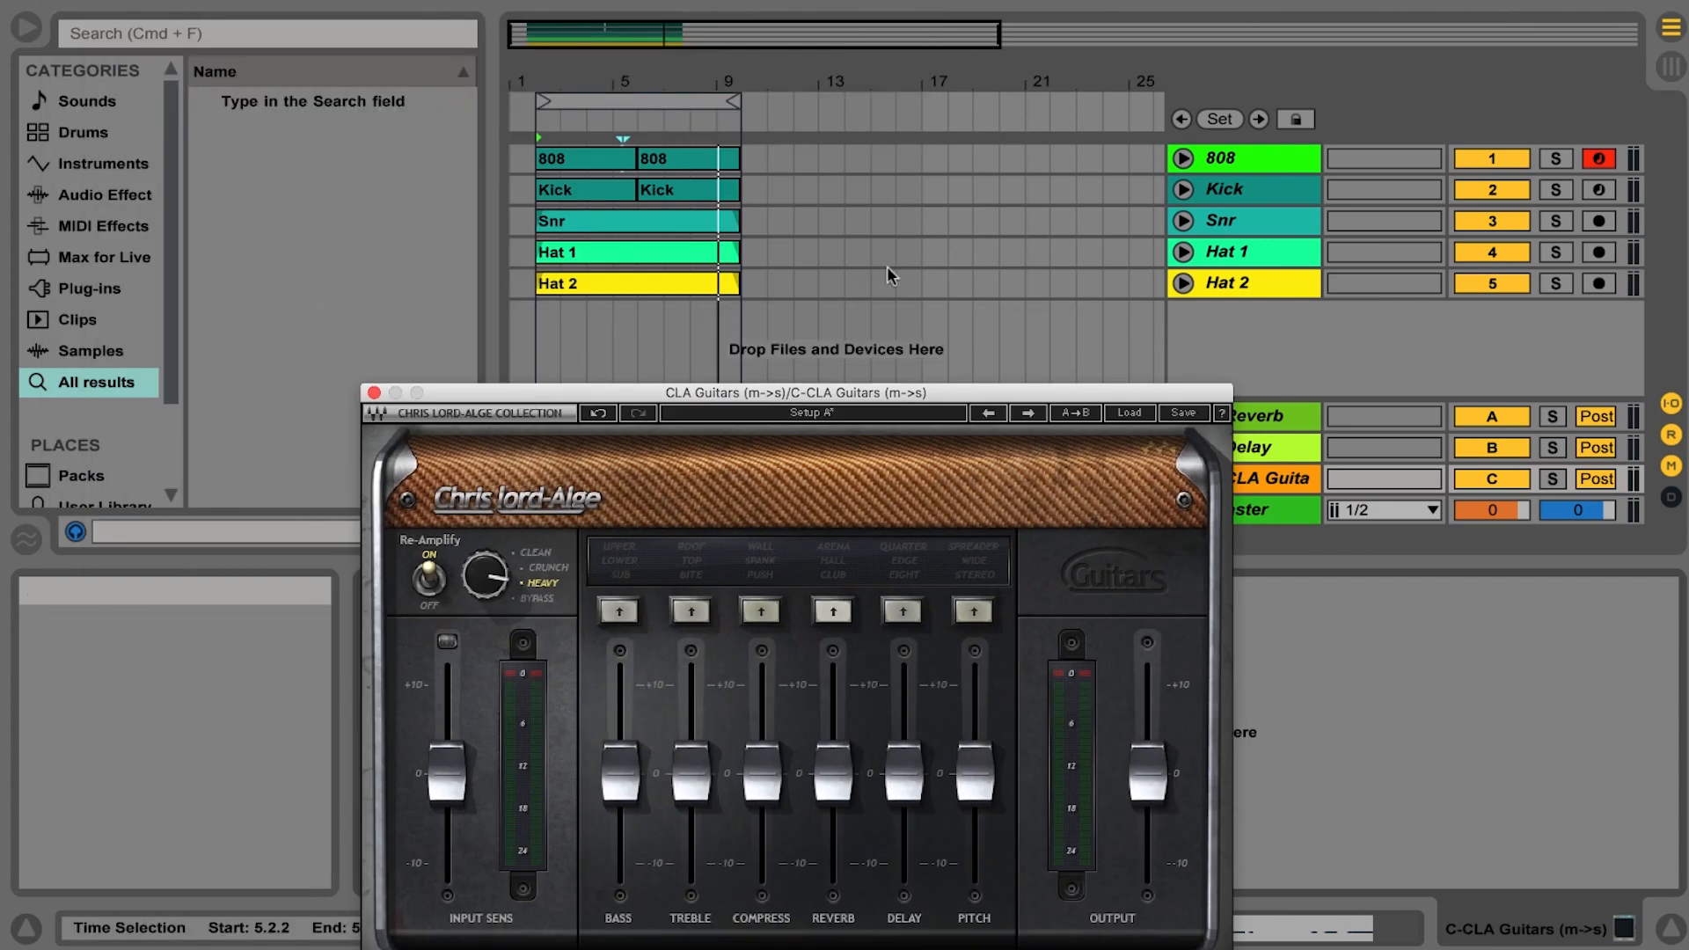
Solo the 808 track, try its CLA Guitars send at -25 dB during playback, and reset both the send and the solo.
left_click(1555, 159)
key("space")
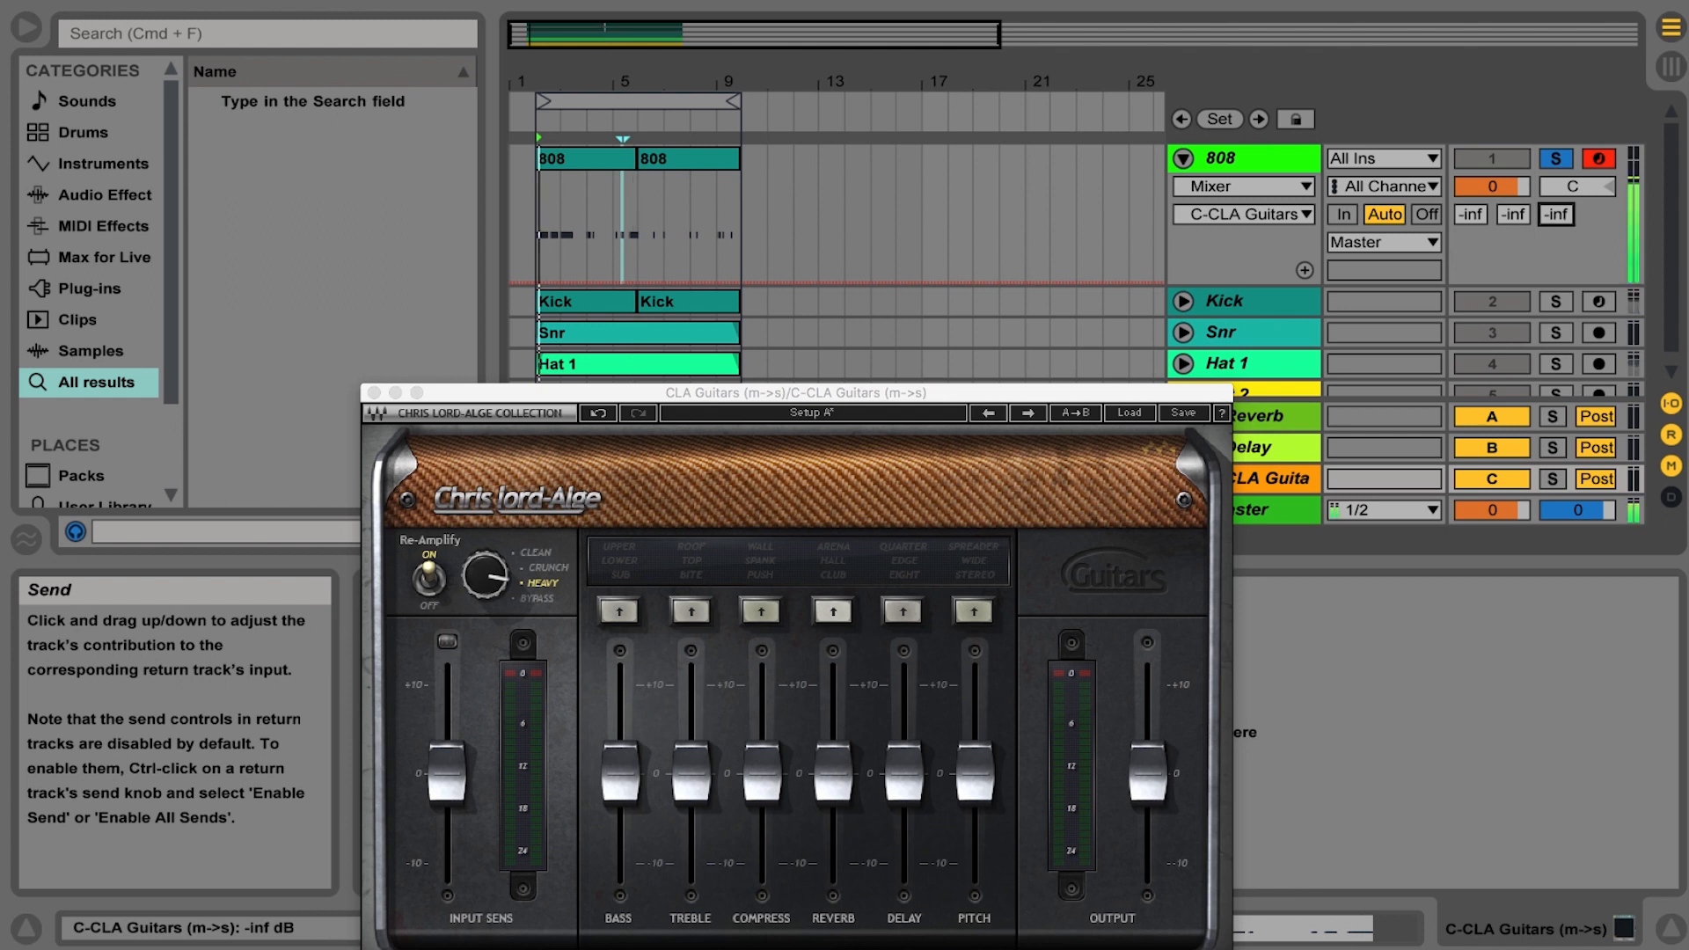
mouse_move(1558, 218)
left_mouse_down()
mouse_move(1558, 180)
mouse_move(1556, 219)
left_mouse_up()
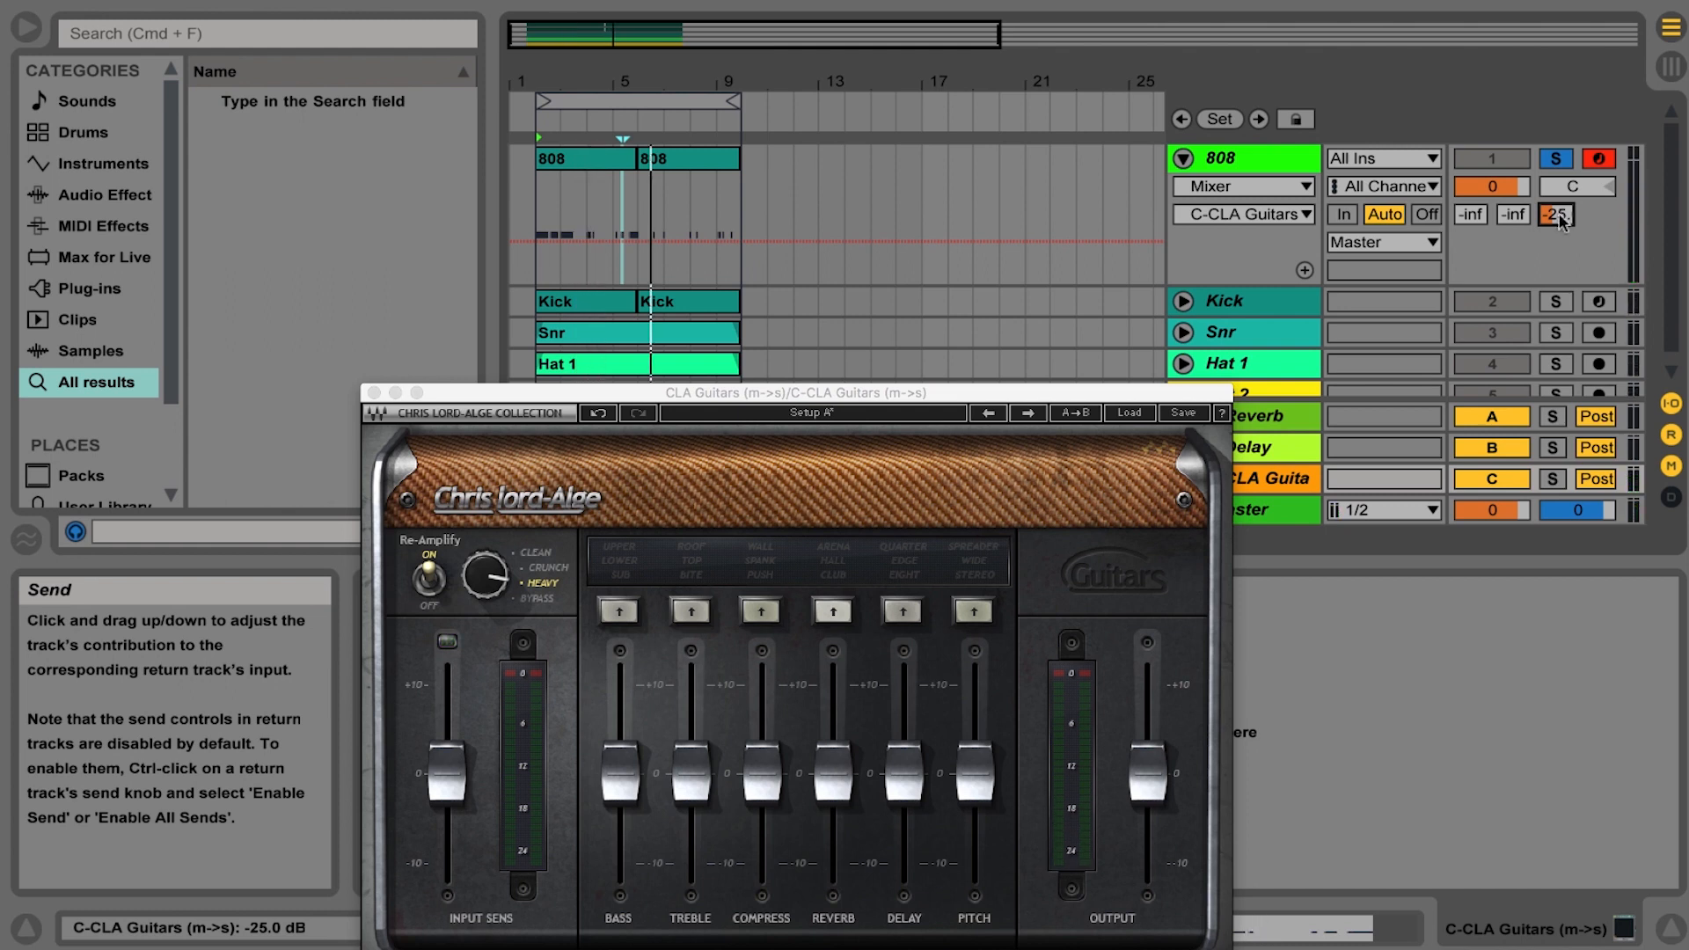
left_click_drag(1556, 214, 1556, 257)
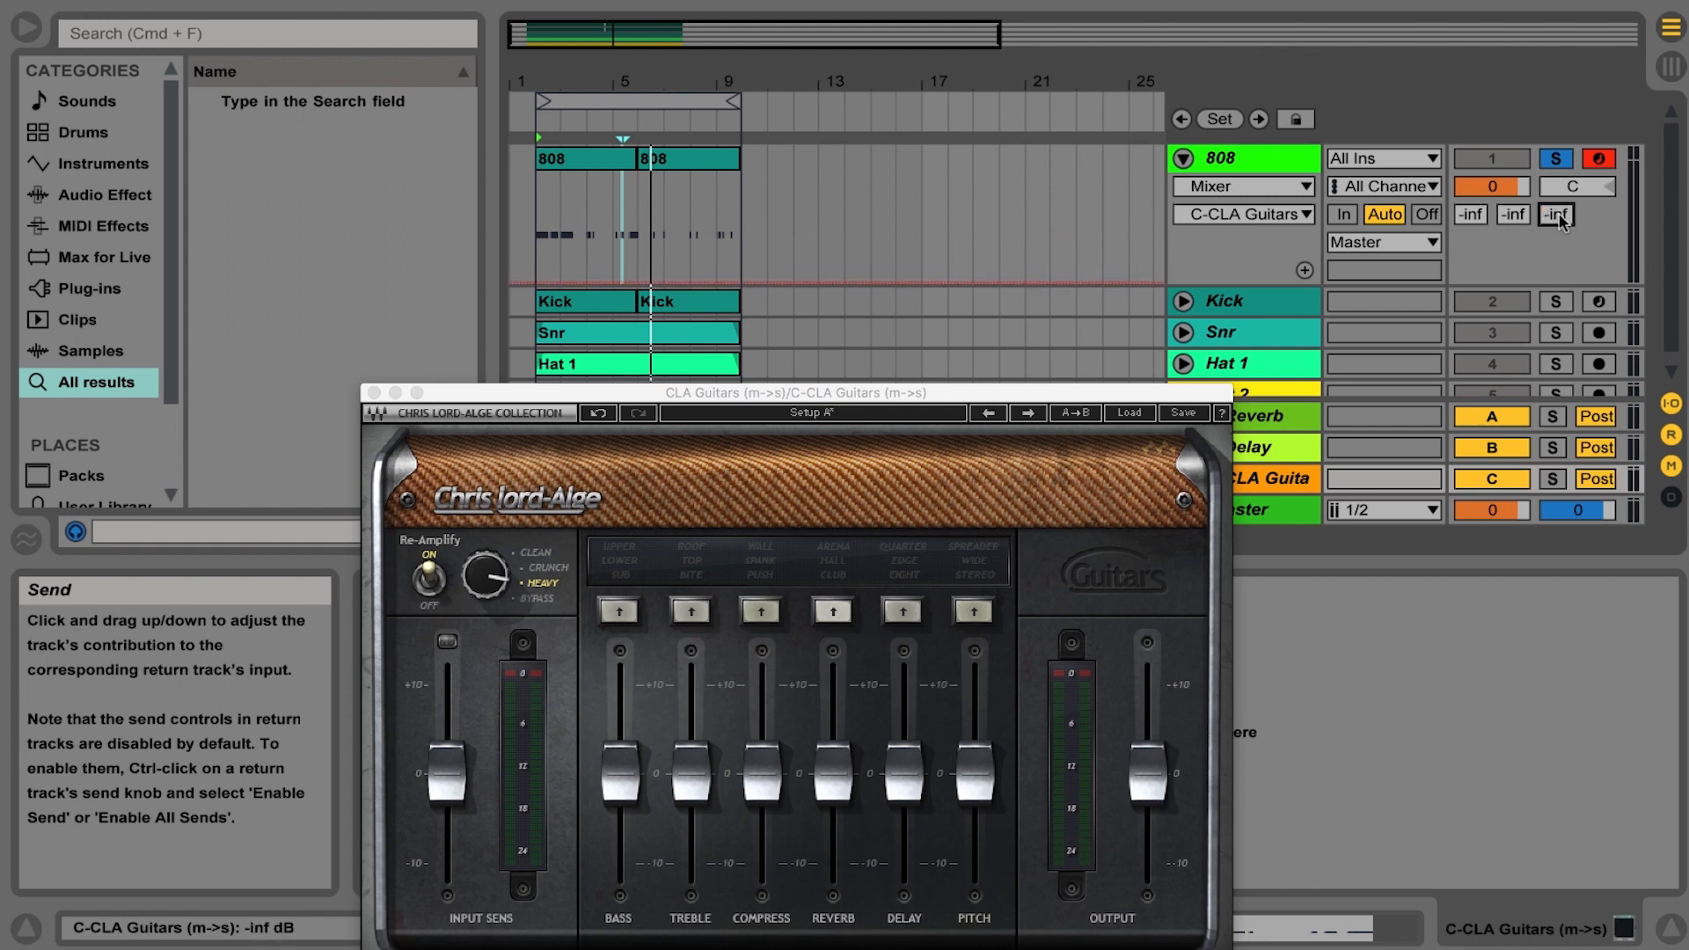
left_click(1555, 159)
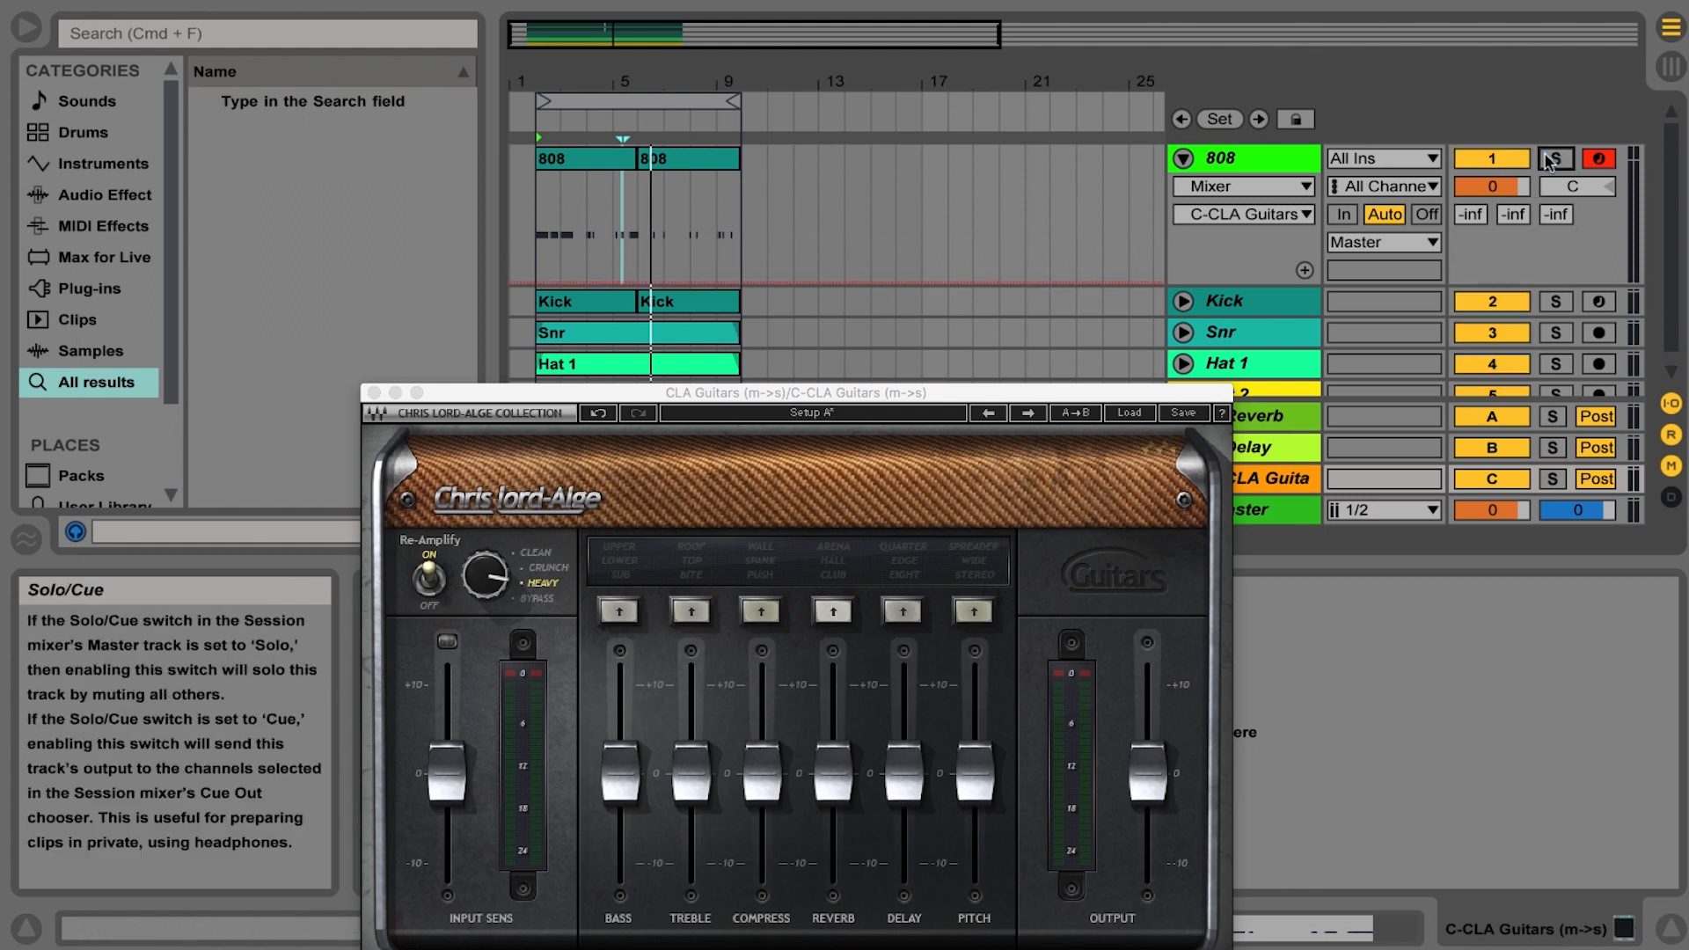
Raise the 808 track's CLA Guitars send to about -29 dB in the full mix and close the plug-in window.
left_click_drag(1557, 214, 1556, 200)
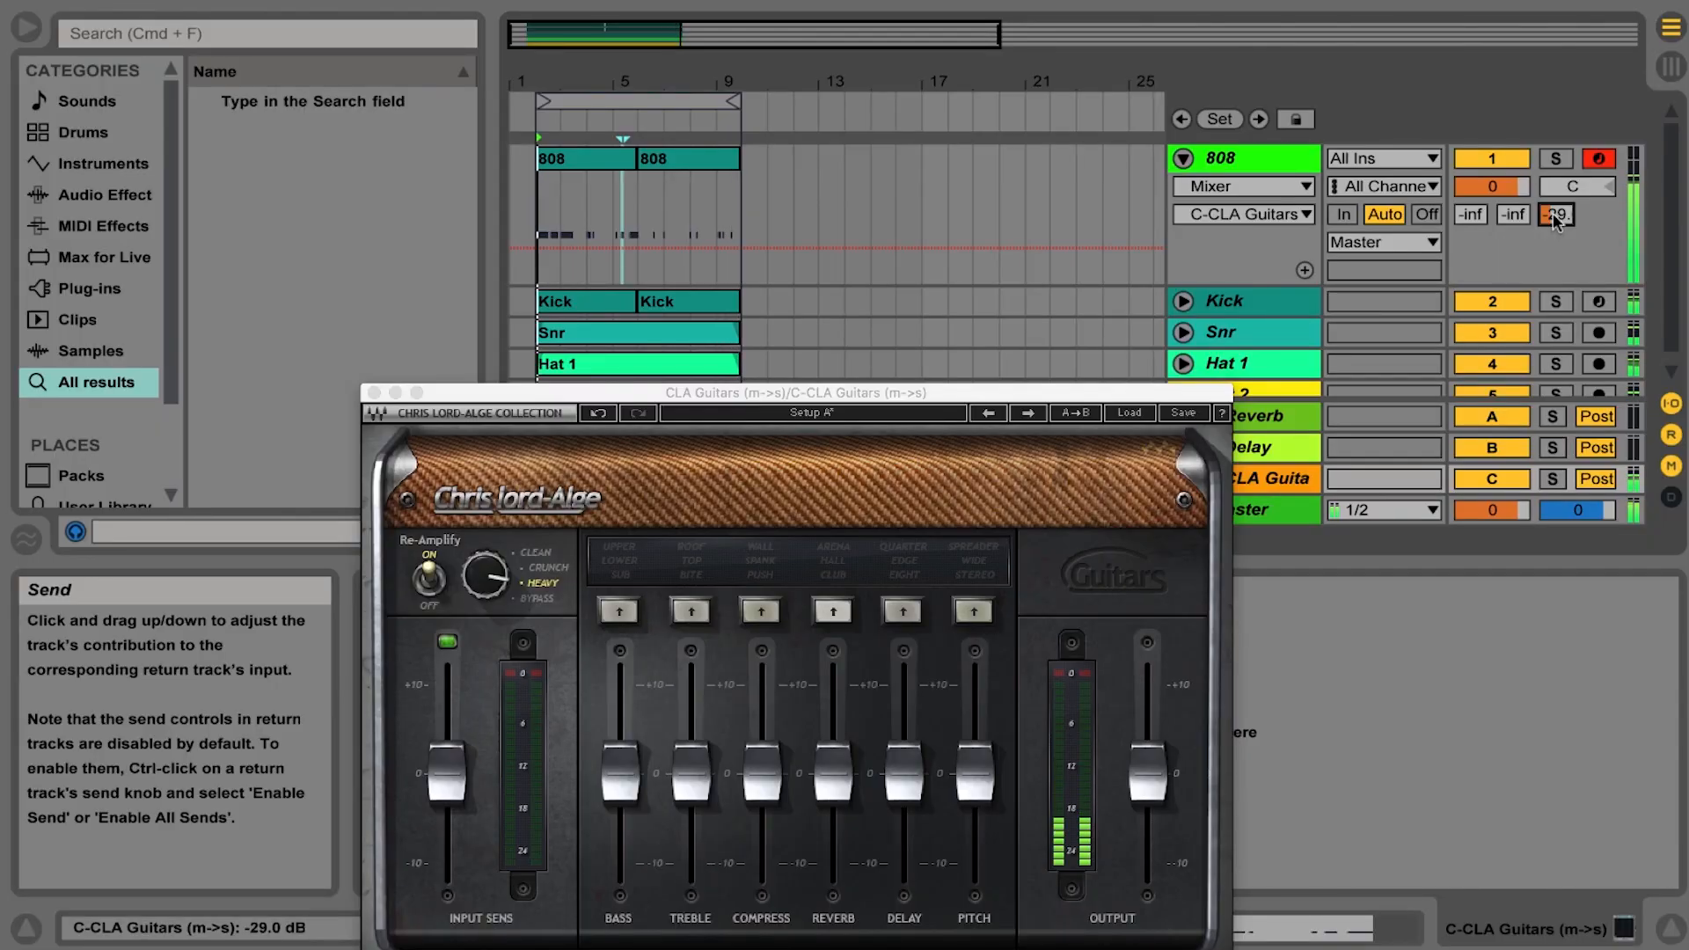
scroll(1495, 413, "down", 1)
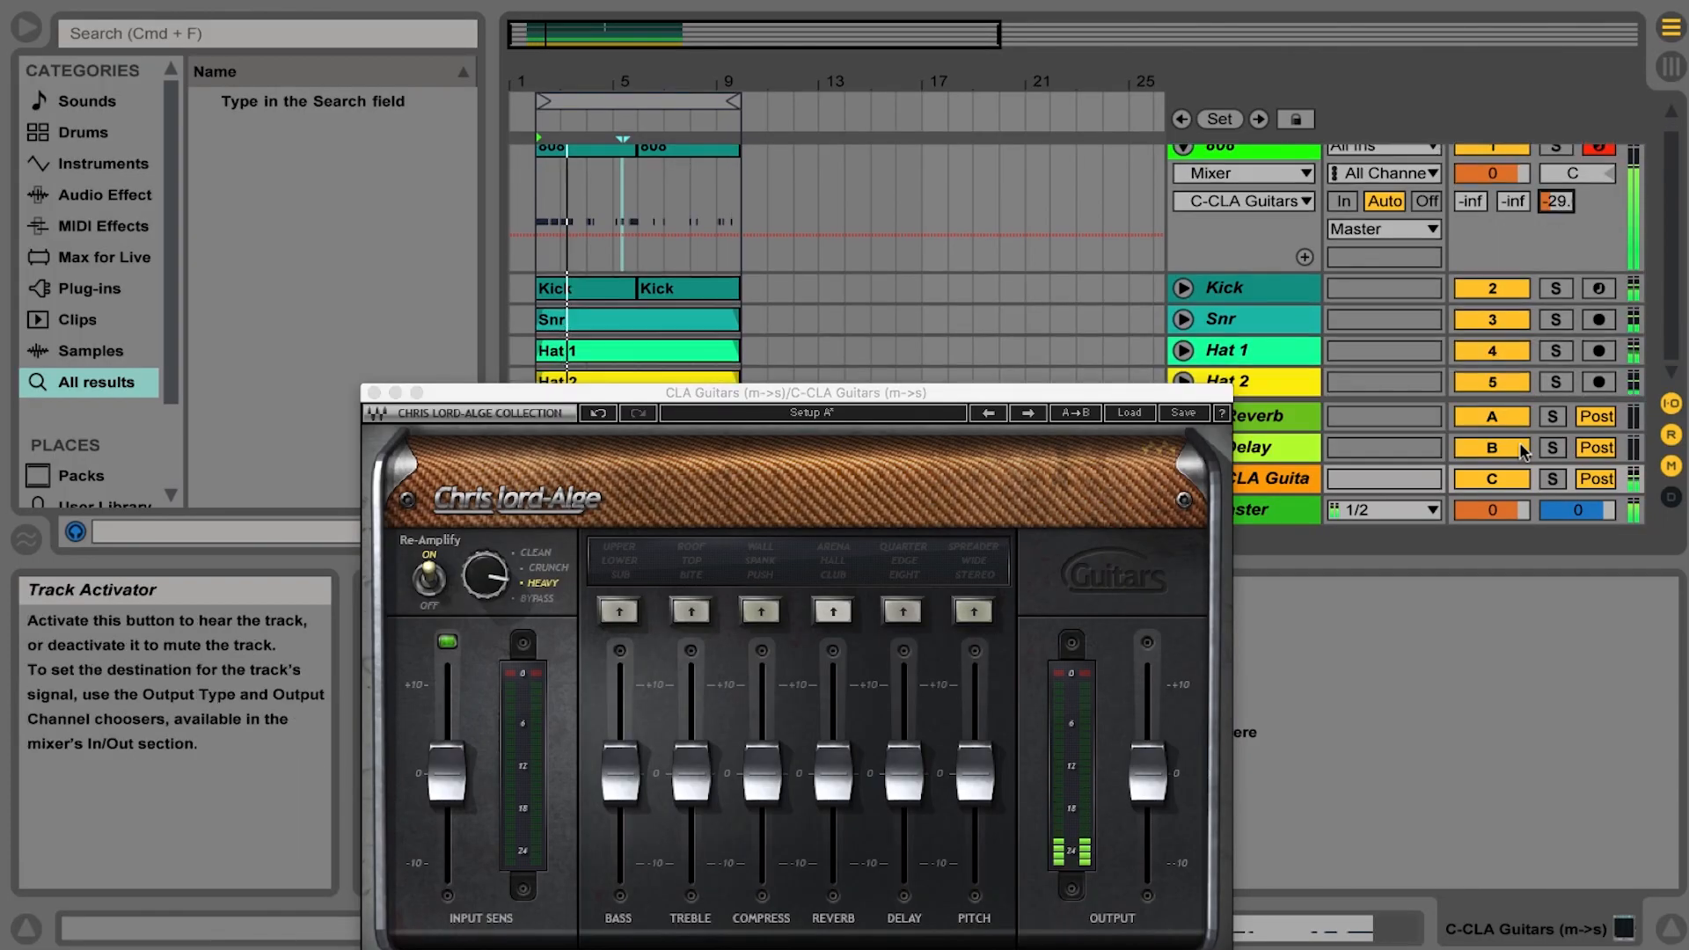
left_click(374, 393)
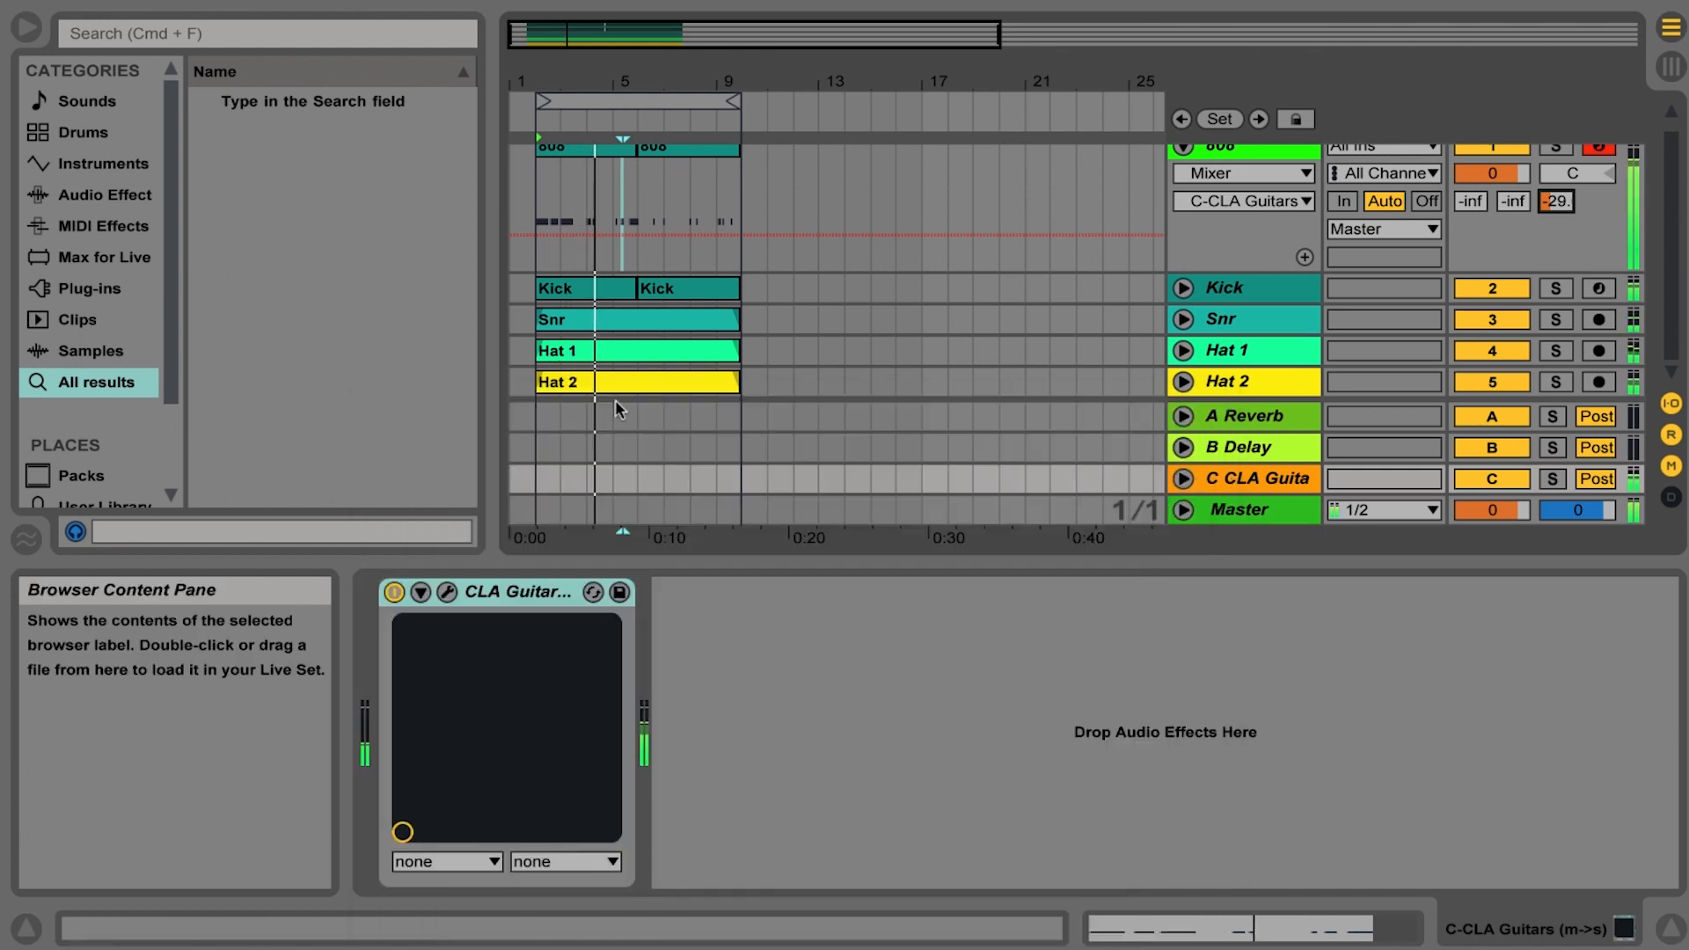
left_click(1492, 479)
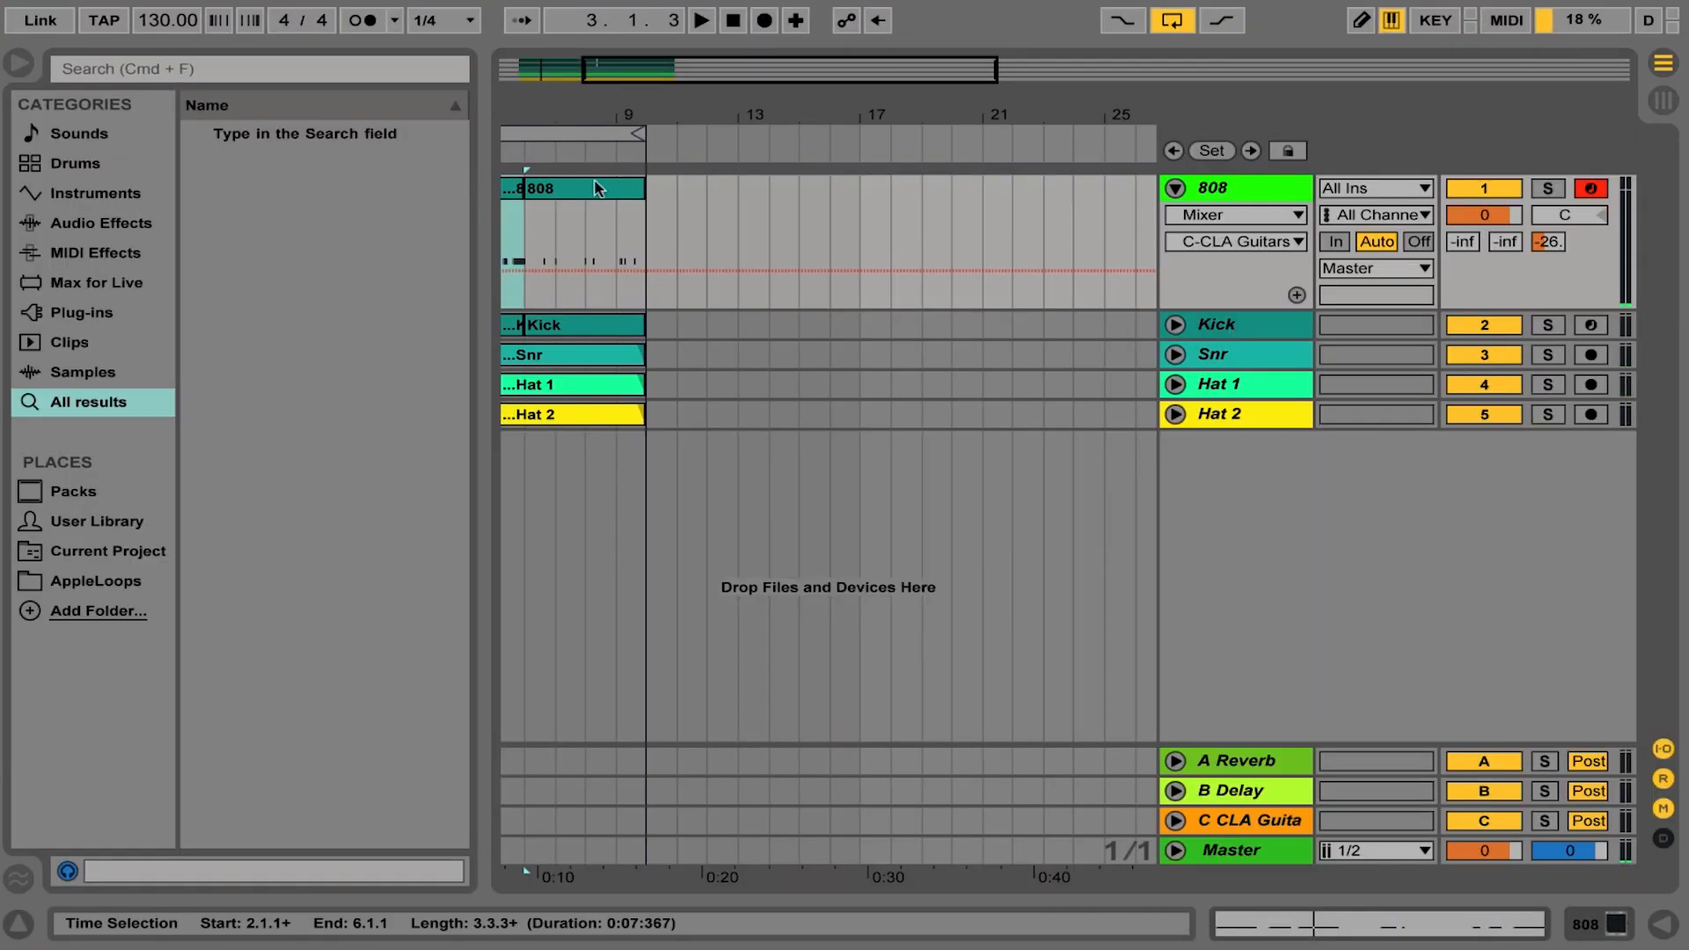
Replace the second 808 clip with a copy of the first one starting at bar 6.
scroll(607, 194, "left", 3)
left_click(668, 188)
key("Delete")
left_click(593, 187)
right_click(596, 191)
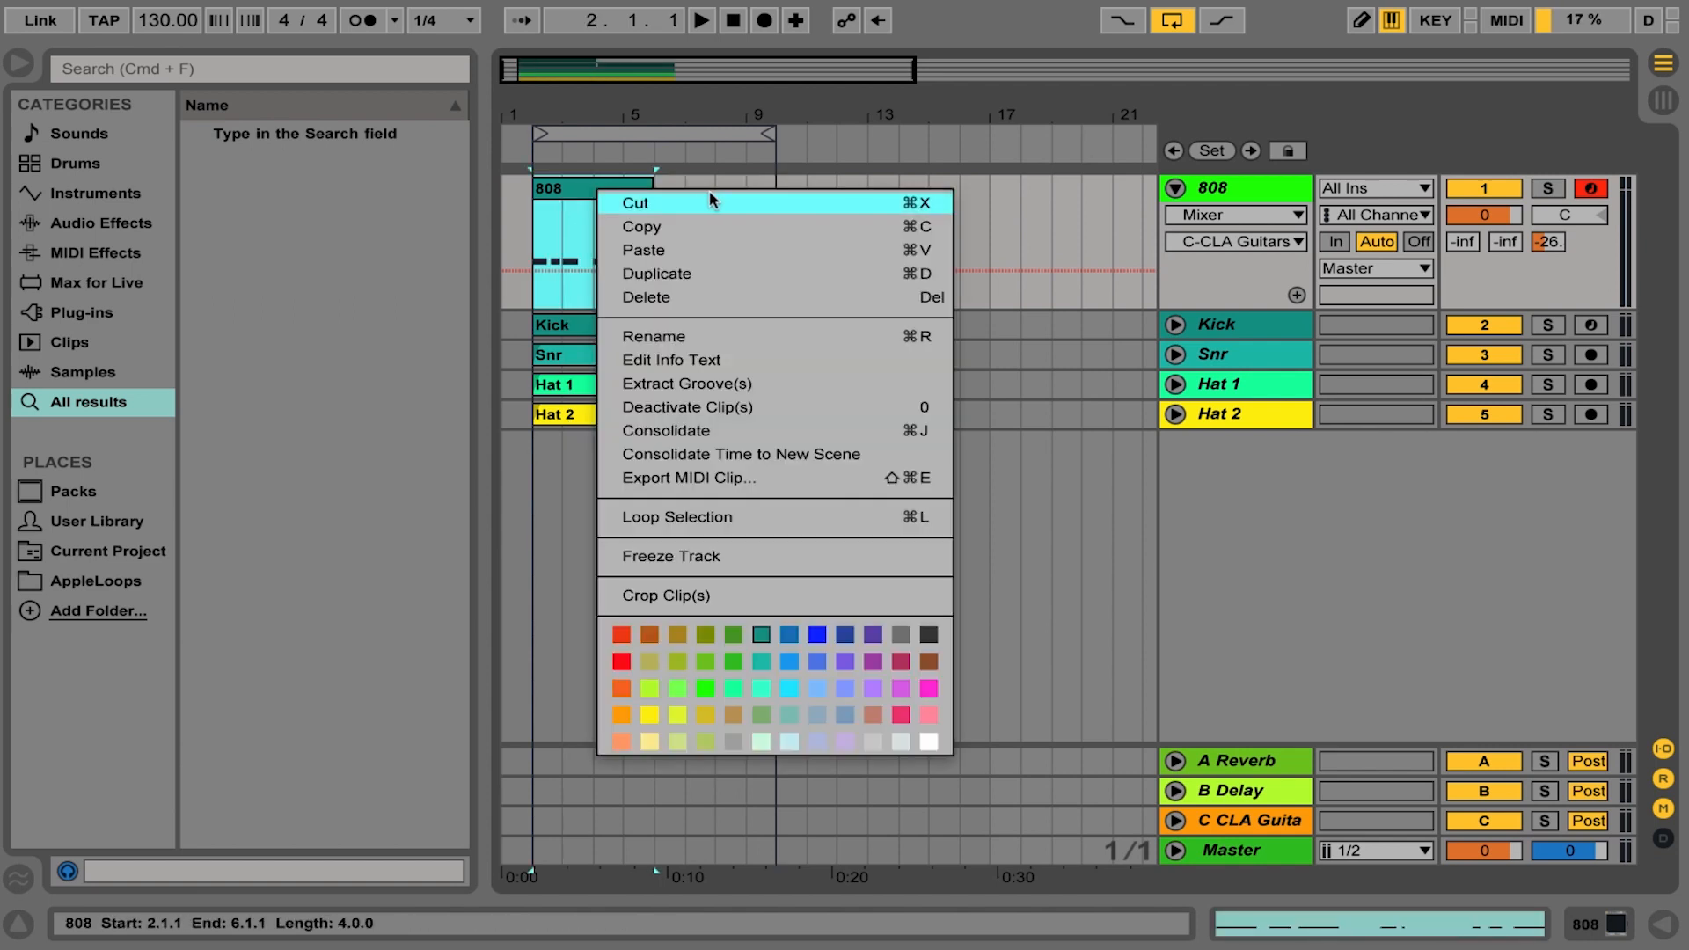
key("Escape")
left_click_drag(609, 186, 702, 191)
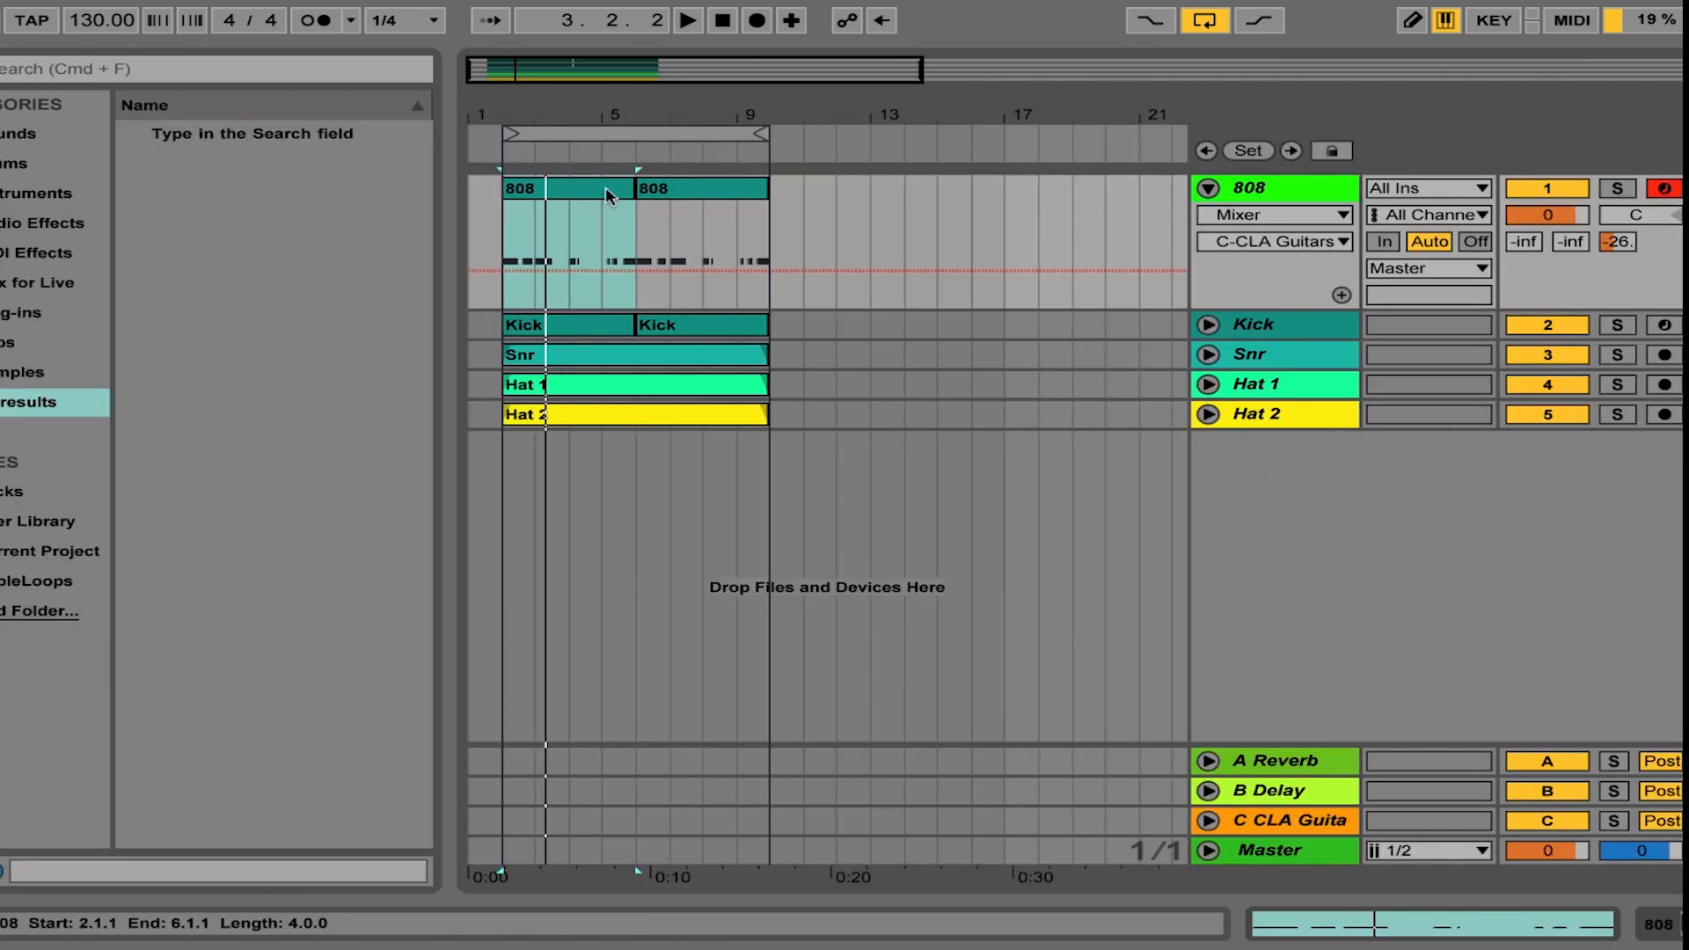
In the 808 track's Battery 4 instrument, raise the volume envelope's Attack for cell A2, and close the instrument window.
double_click(1309, 197)
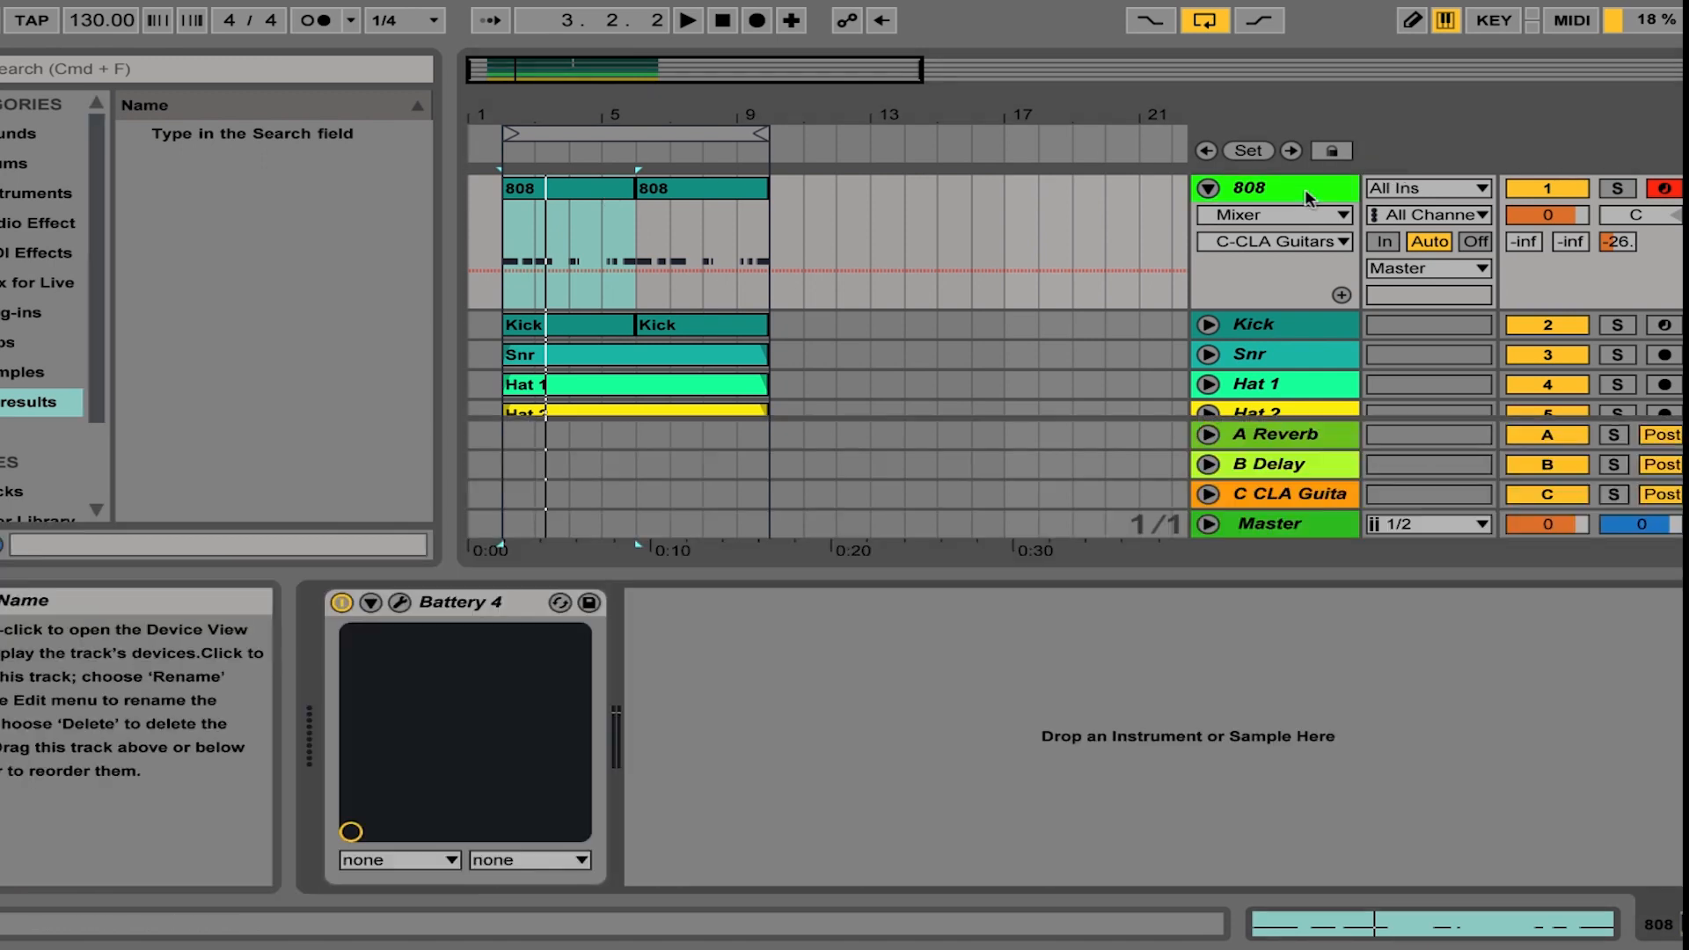
left_click(405, 602)
key("space")
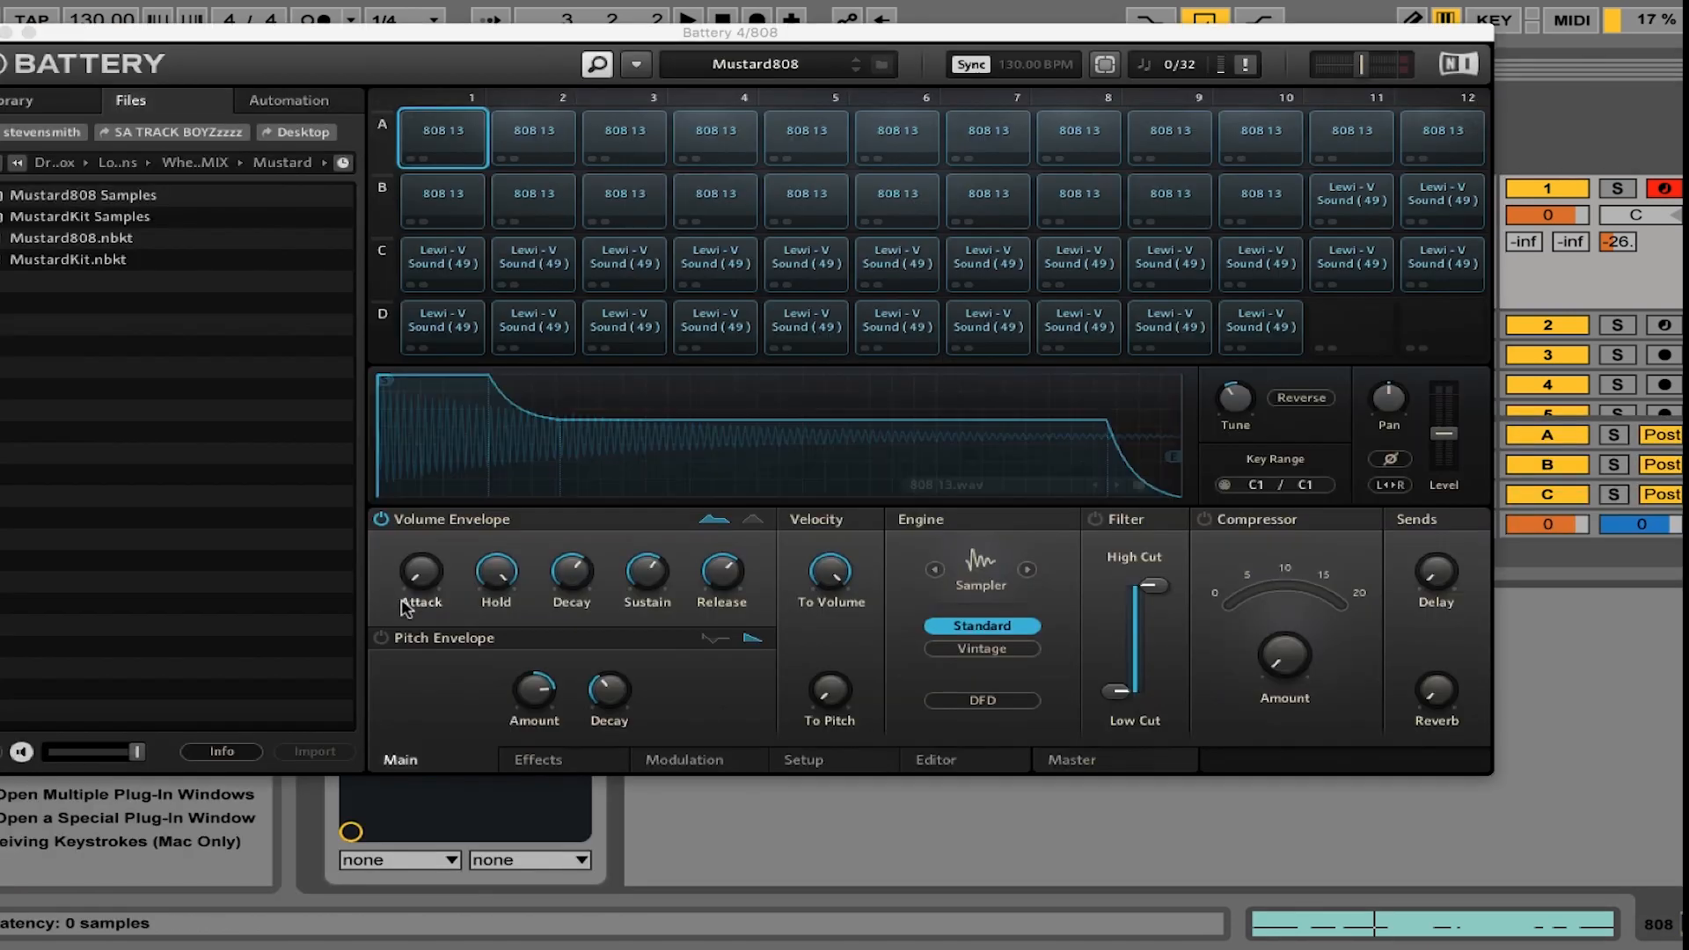
left_click(531, 149)
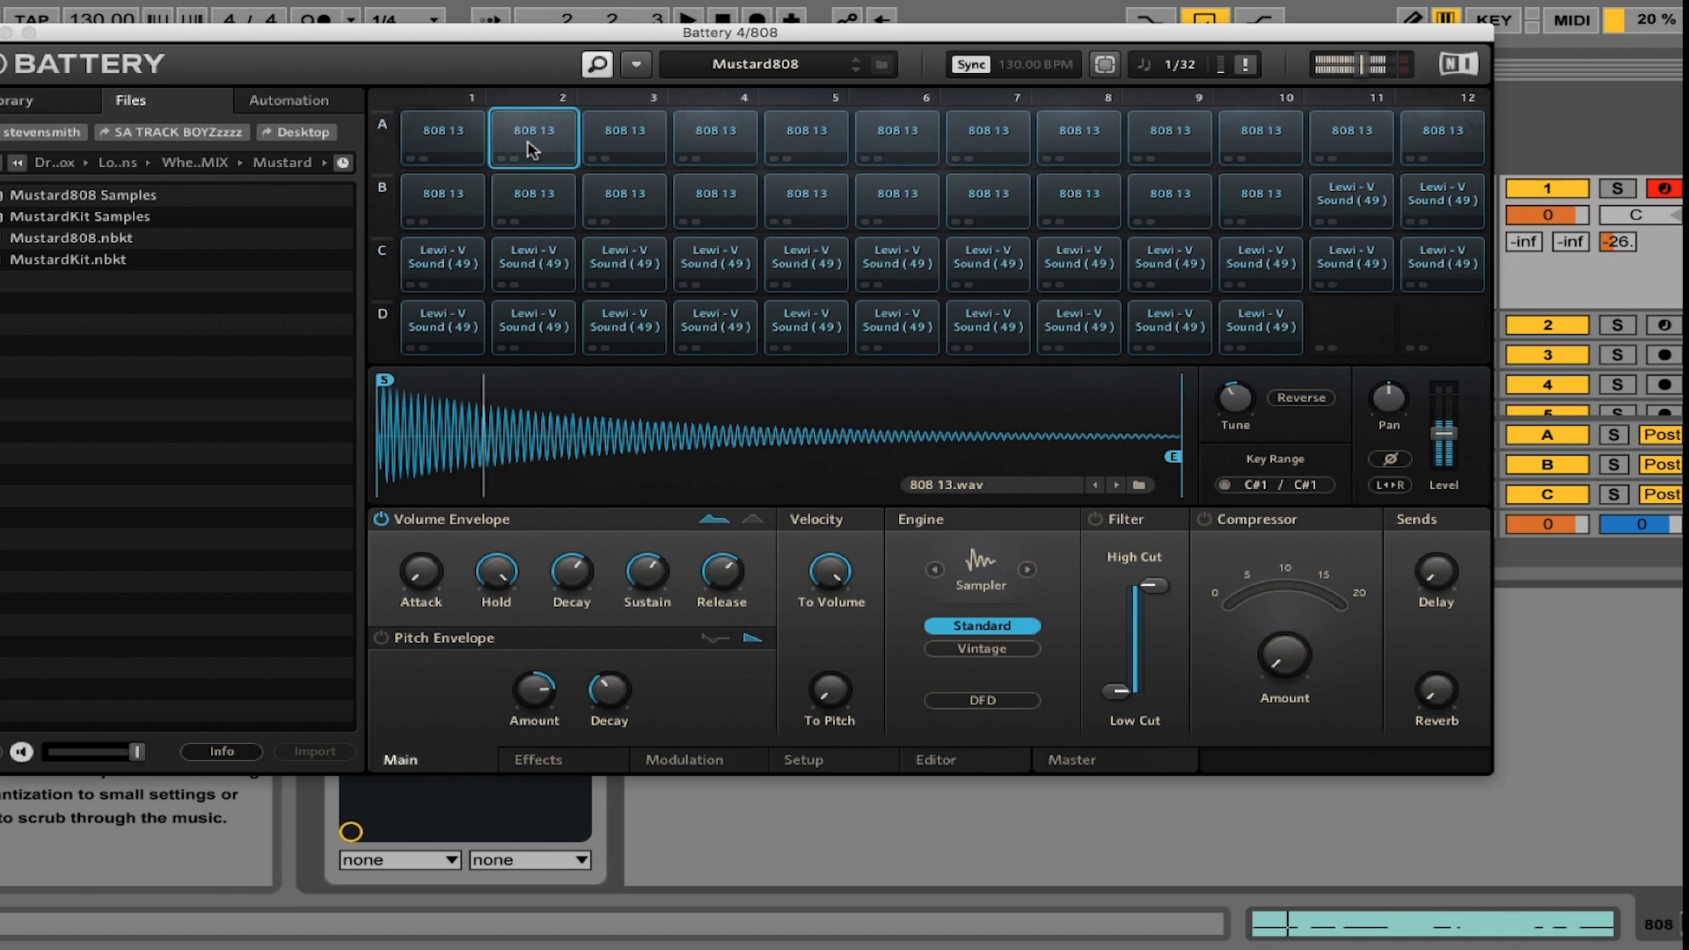
mouse_move(418, 584)
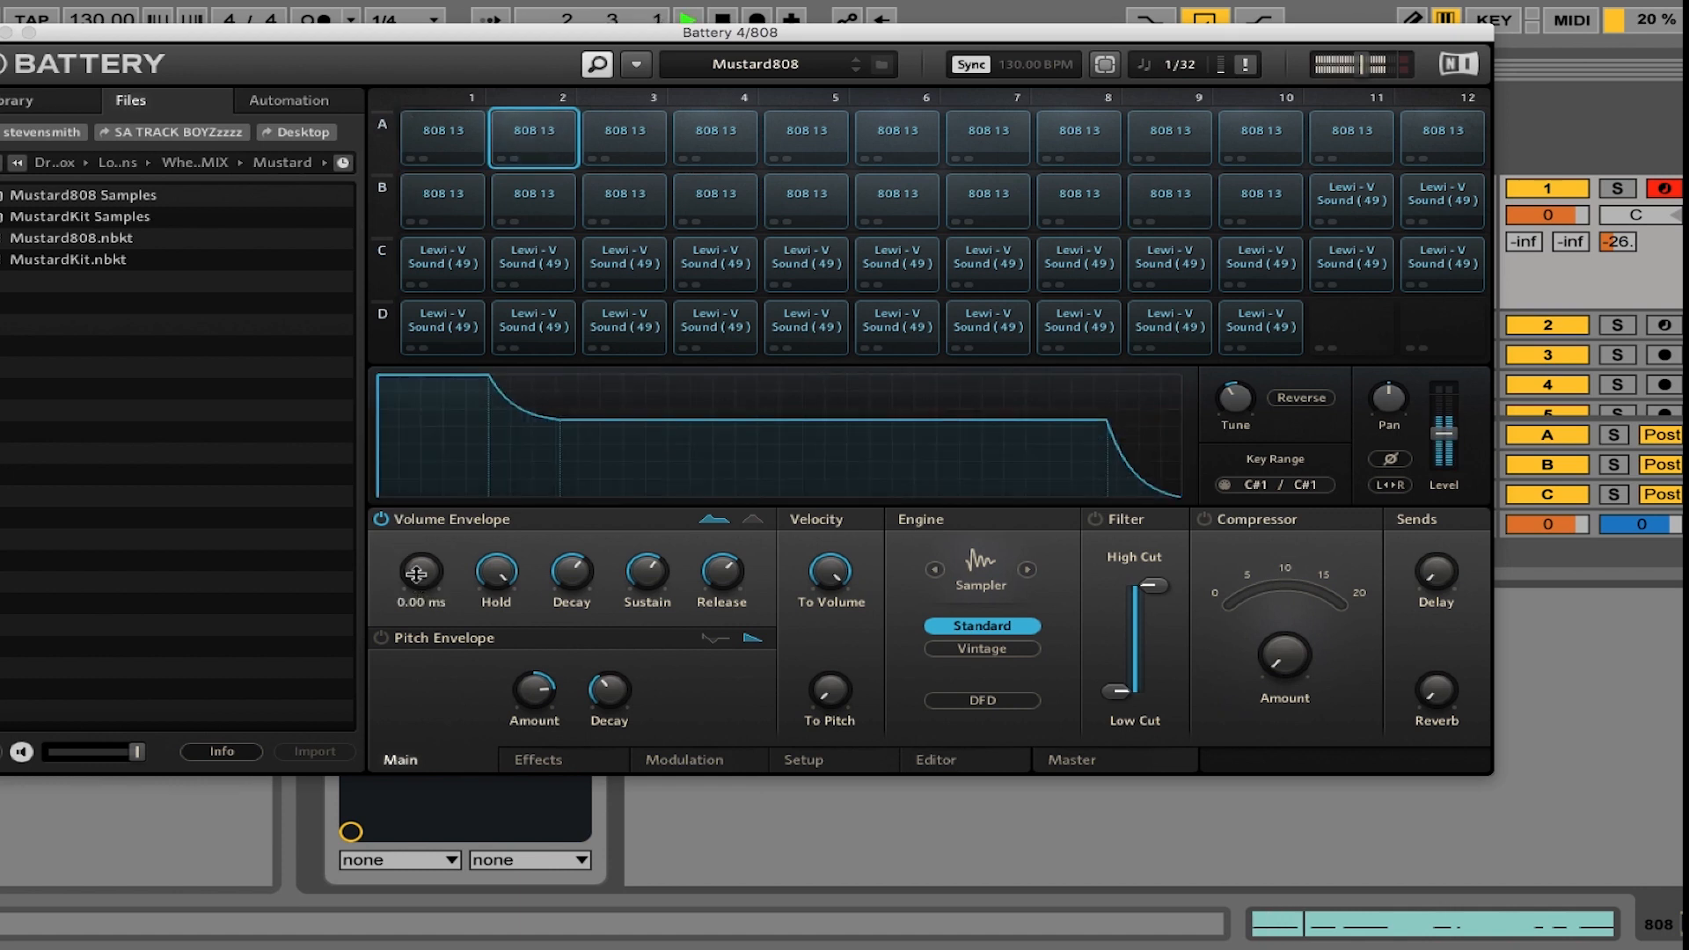
left_click_drag(417, 570, 409, 531)
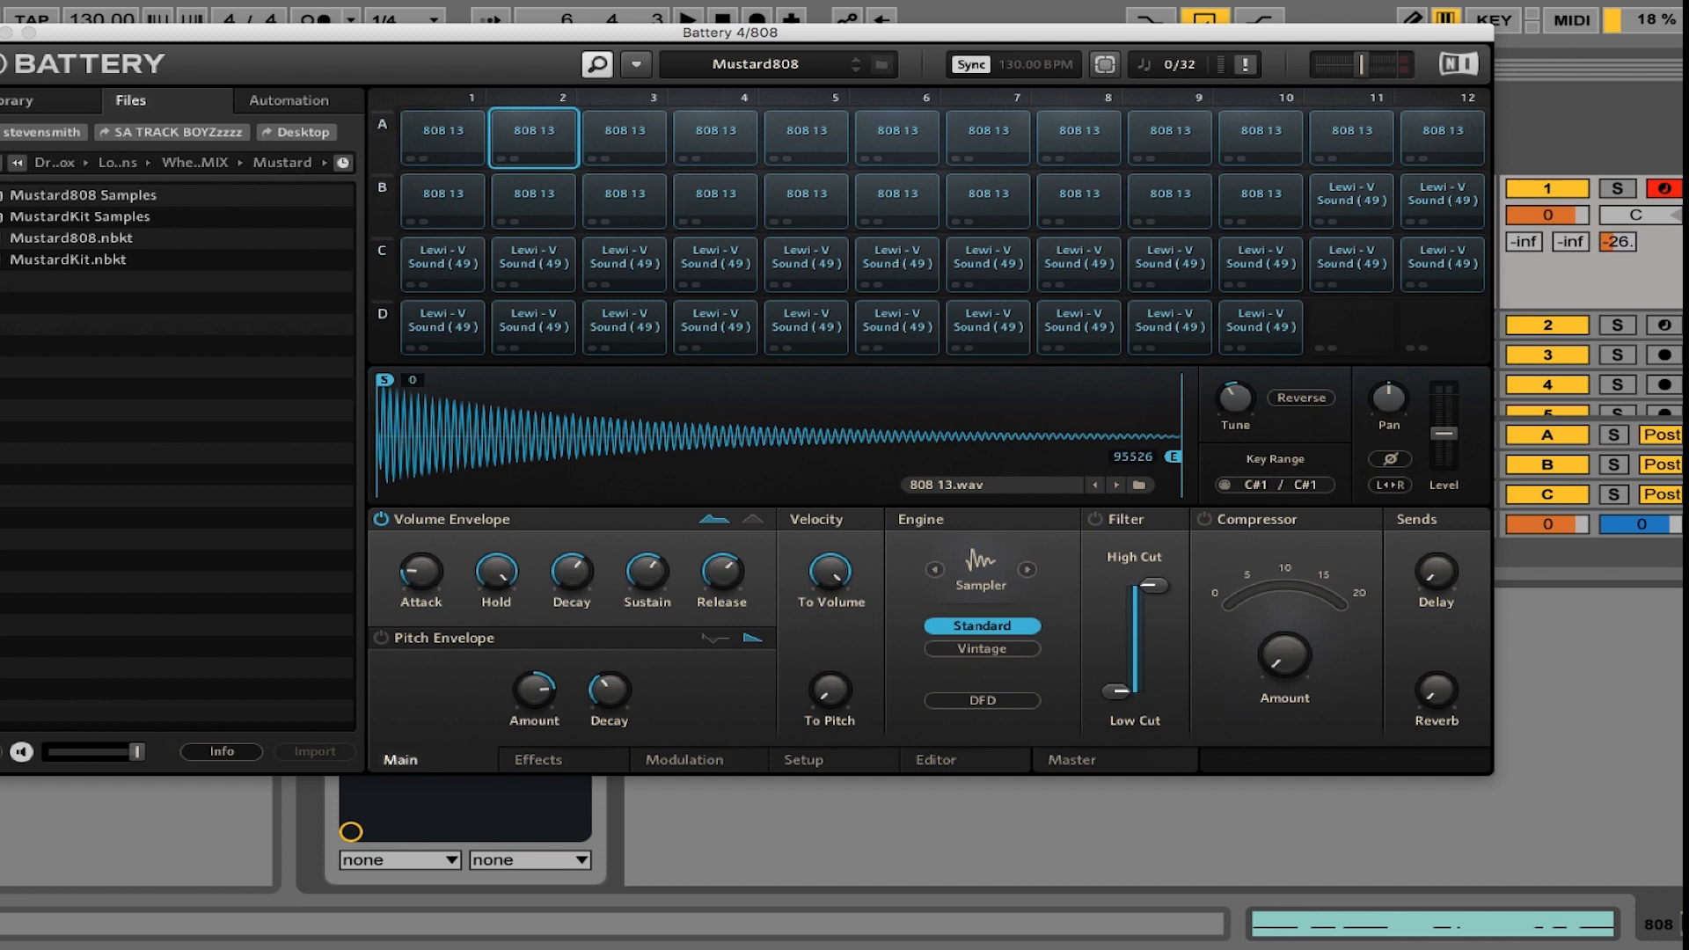
left_click(2, 32)
Set the 808 track's volume to -1.0 dB while listening to the loop.
left_click(1267, 193)
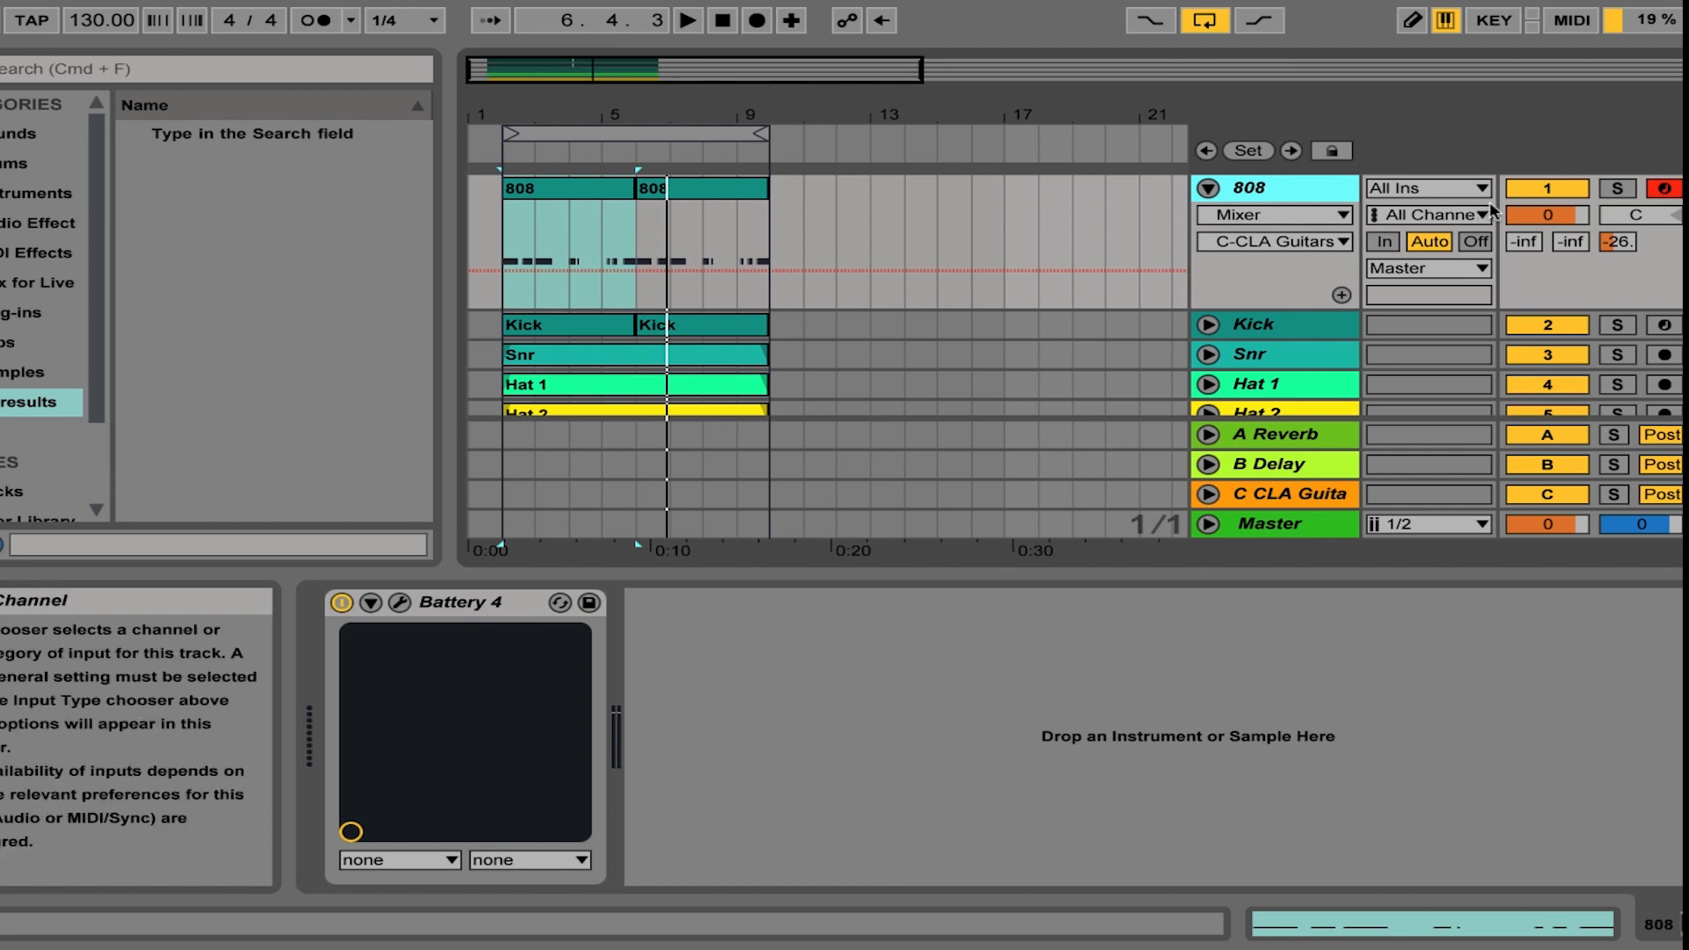
key("space")
left_click_drag(1549, 215, 1549, 199)
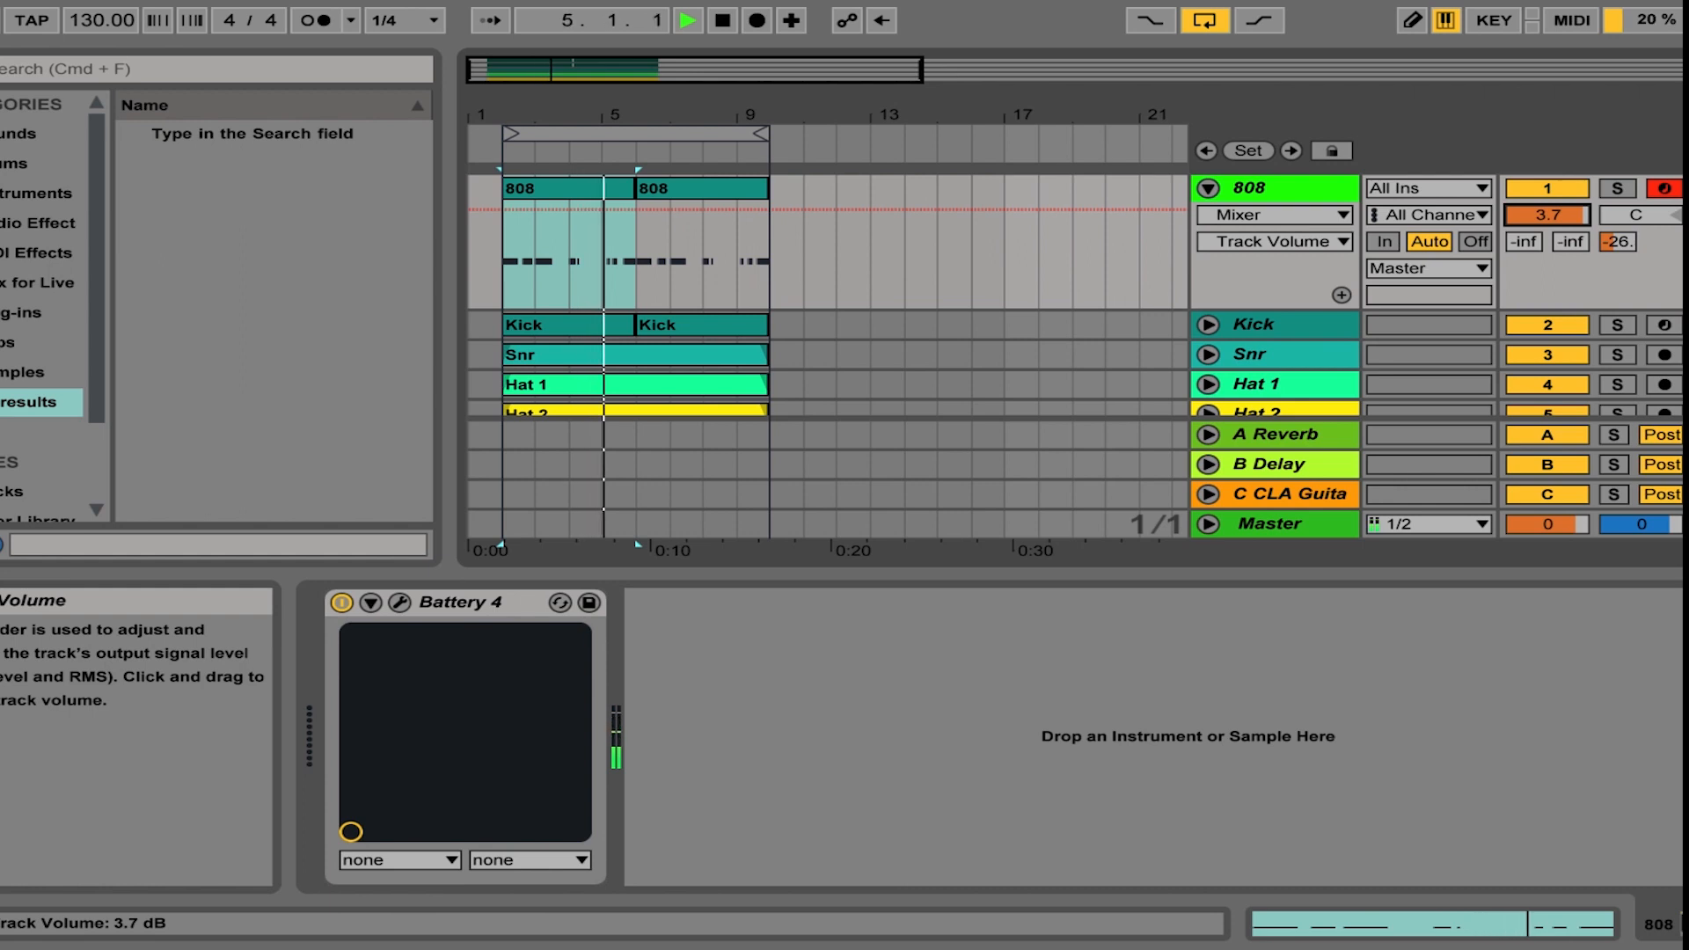
left_click_drag(1546, 215, 1545, 222)
key("space")
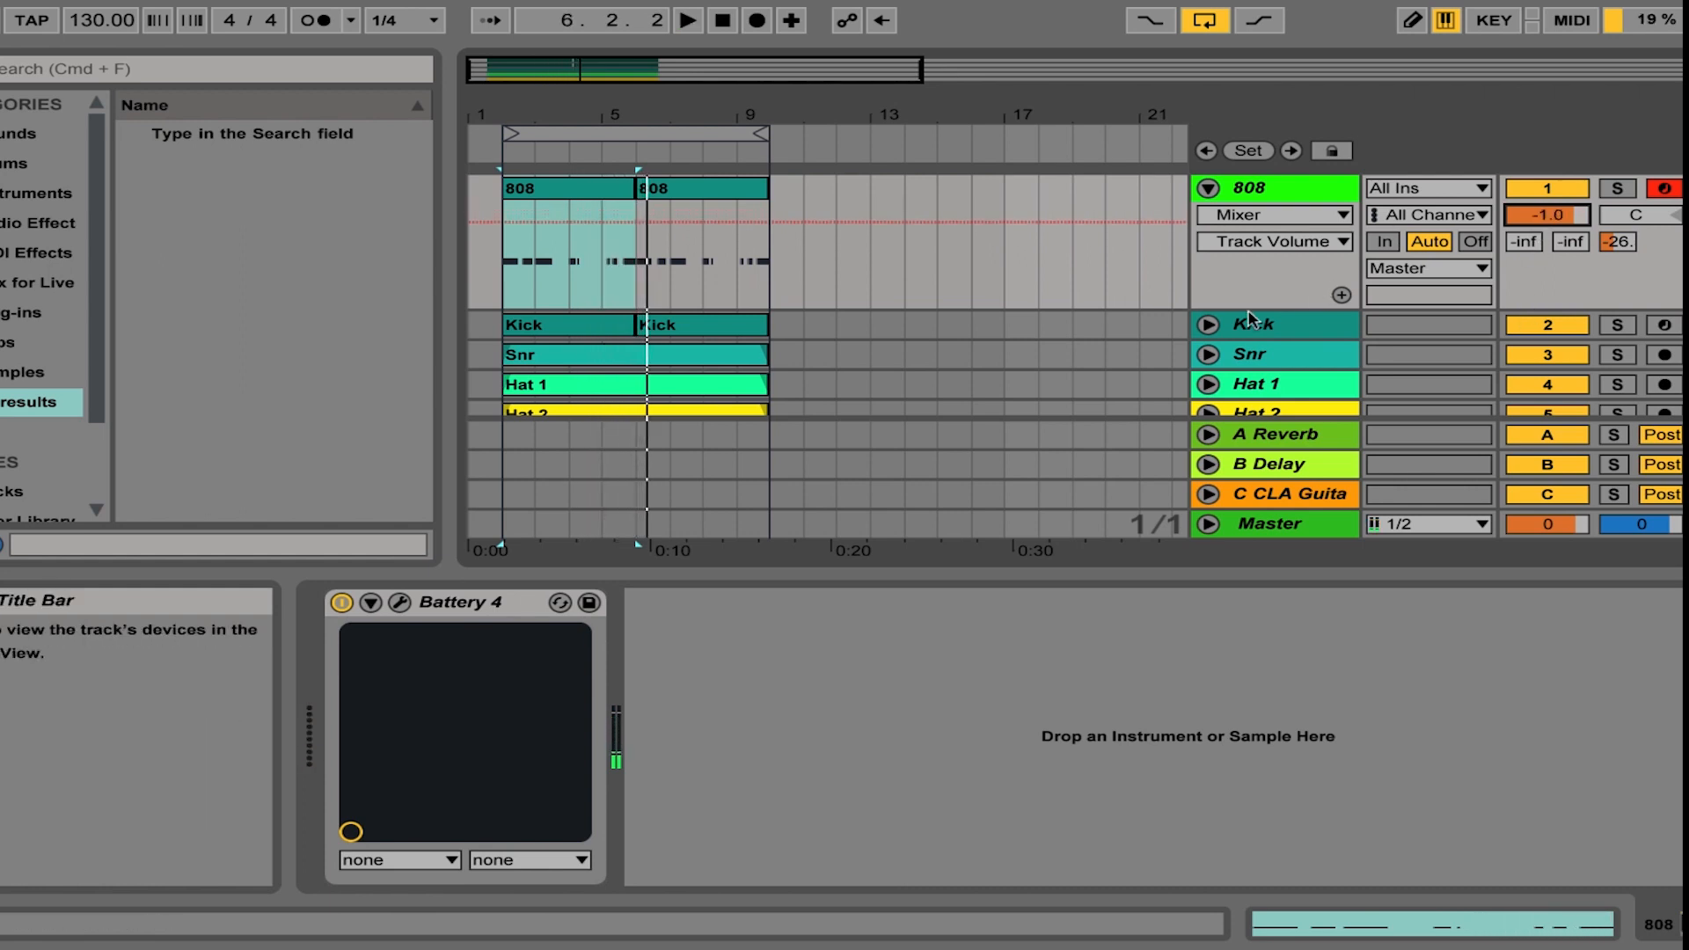
Unfold the Kick track and raise its volume to about -1 dB during playback.
left_click(1208, 324)
key("space")
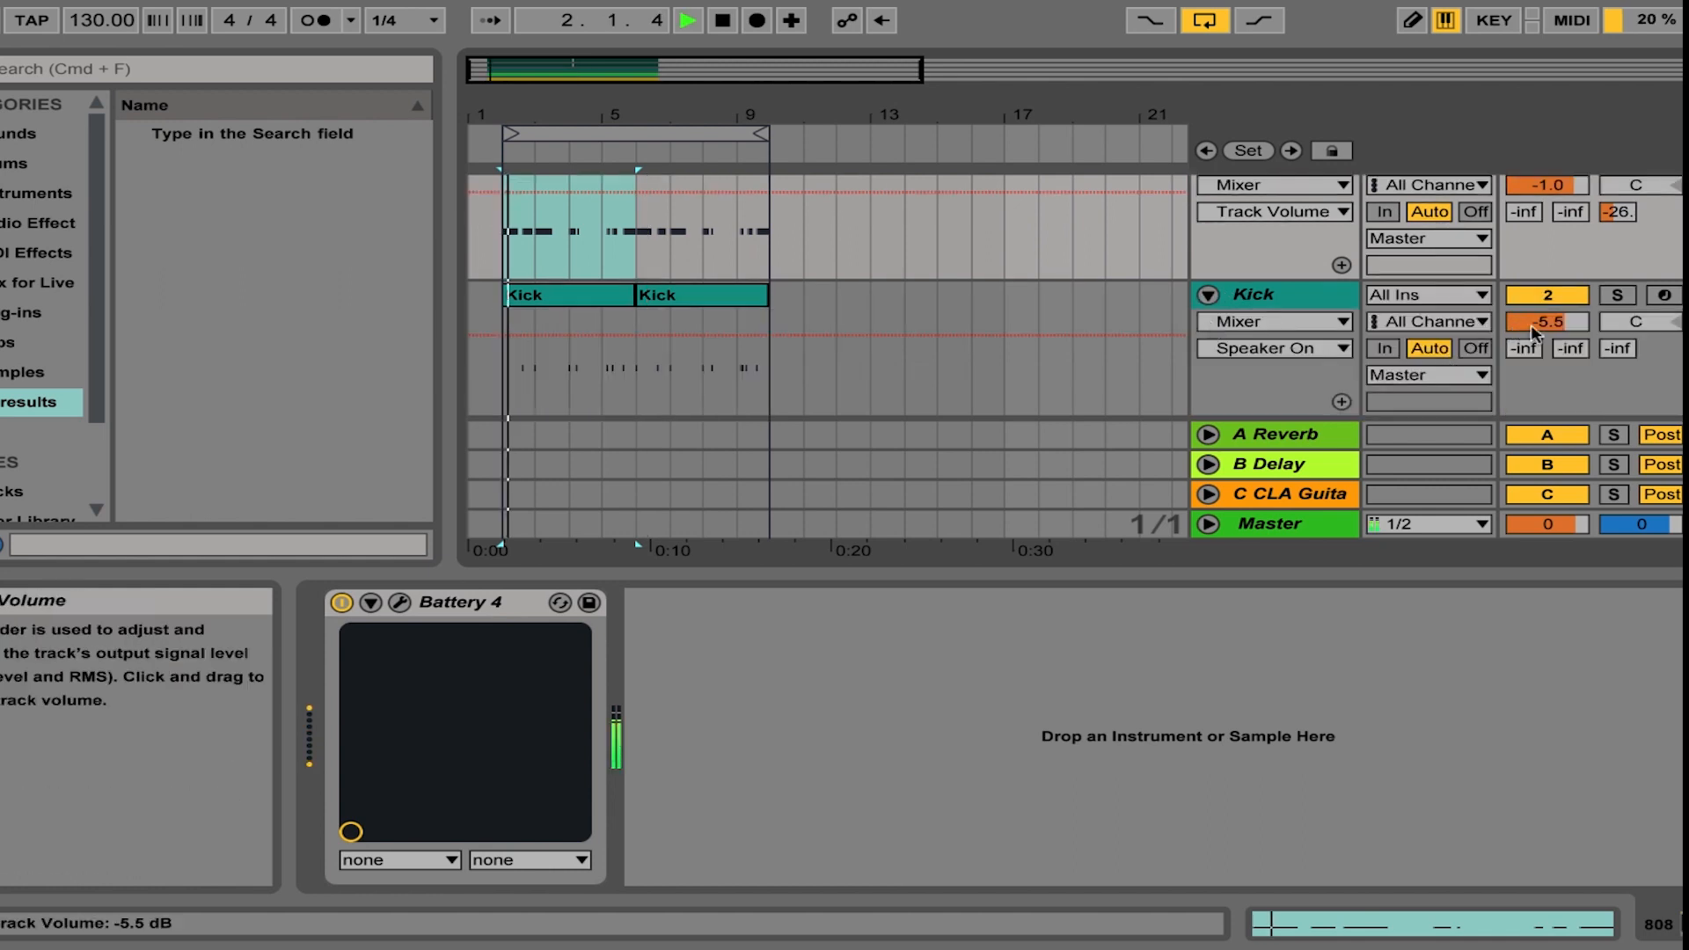
left_click_drag(1532, 330, 1532, 325)
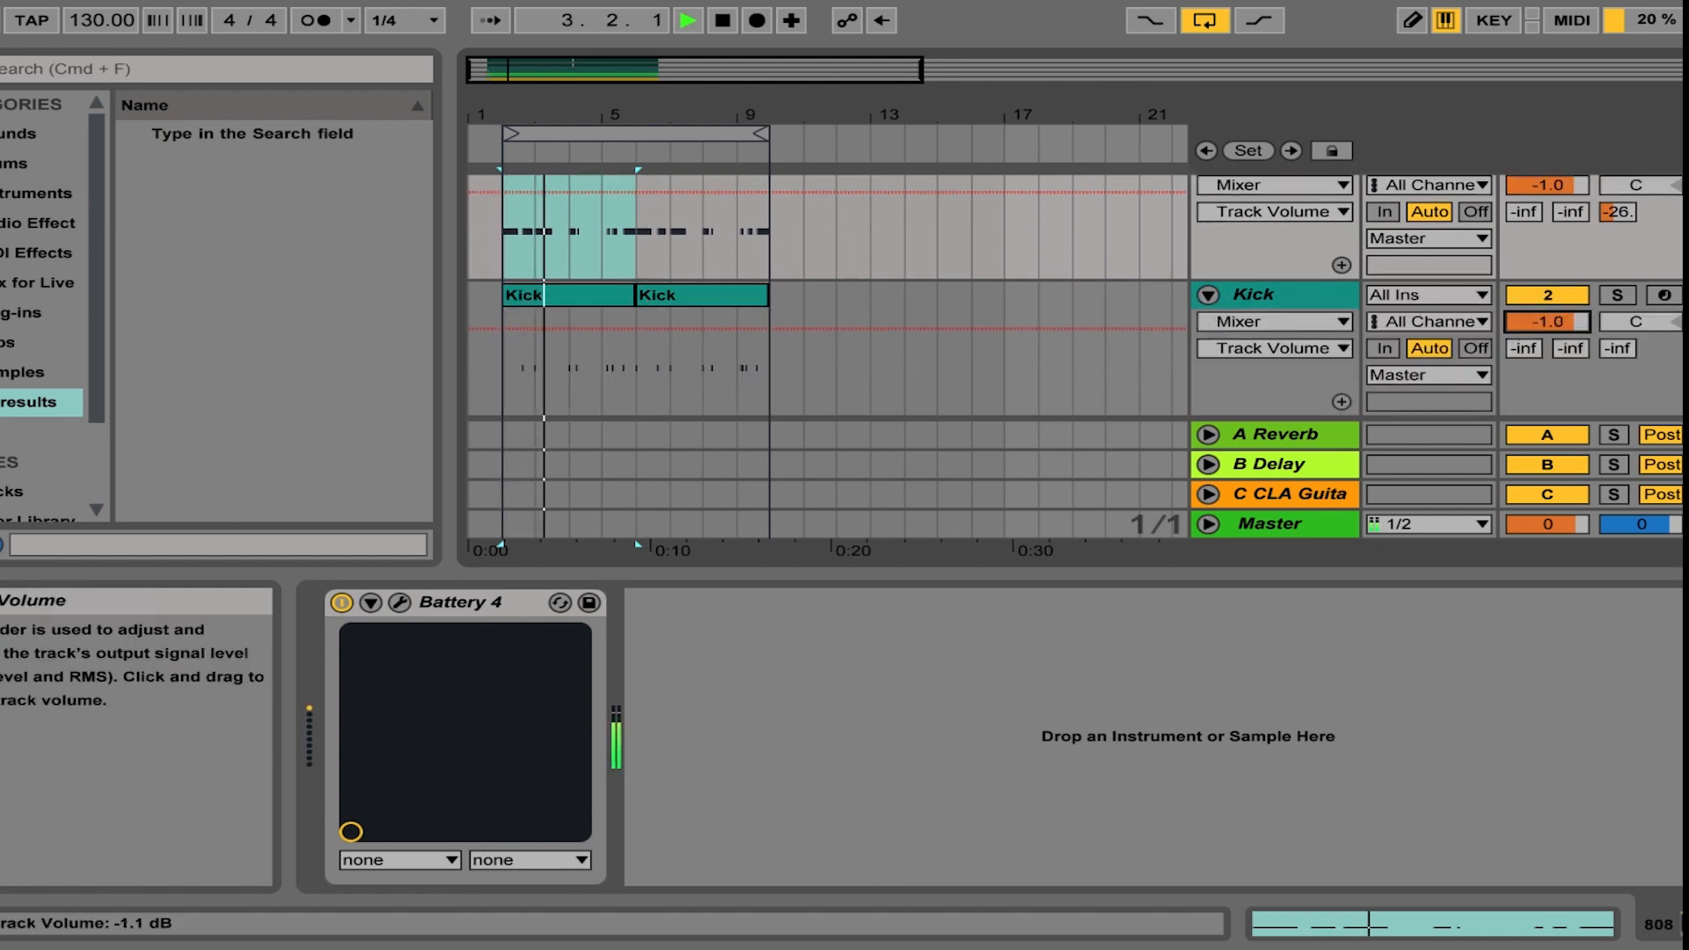